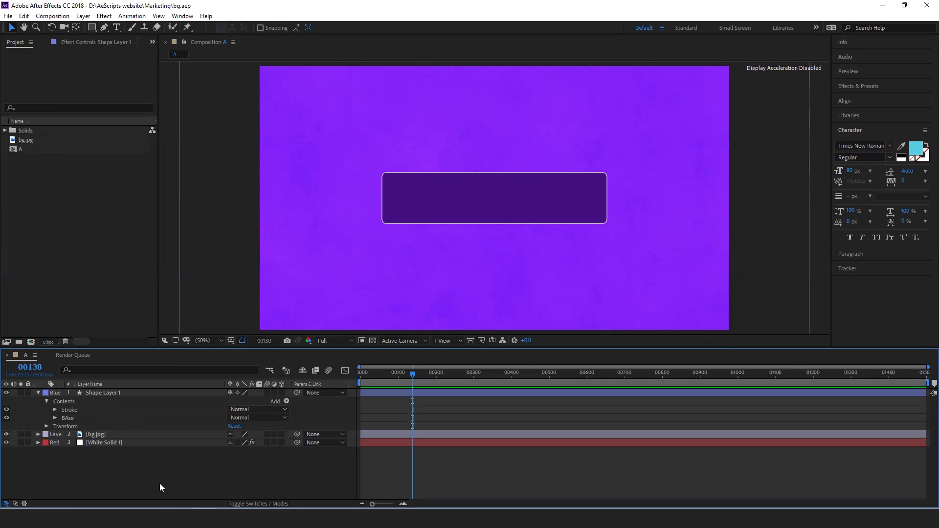
Run the Expression calculator v1 script and move its window away from the rectangle in the composition.
click(8, 16)
mouse_move(49, 280)
click(226, 282)
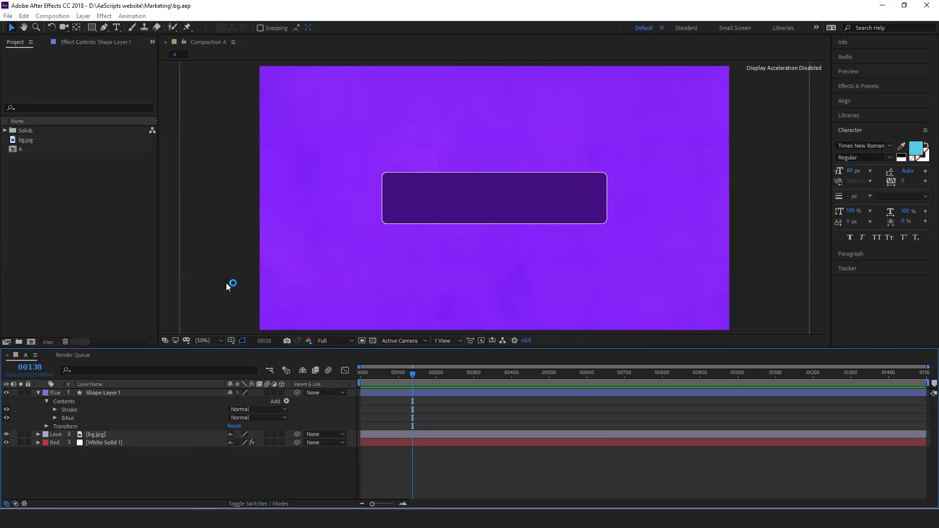
double_click(181, 73)
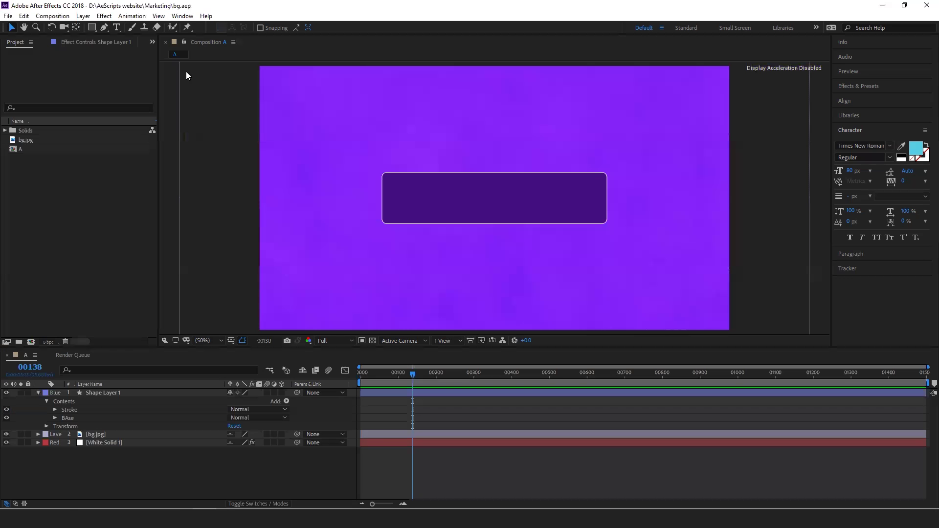
drag(476, 206, 489, 162)
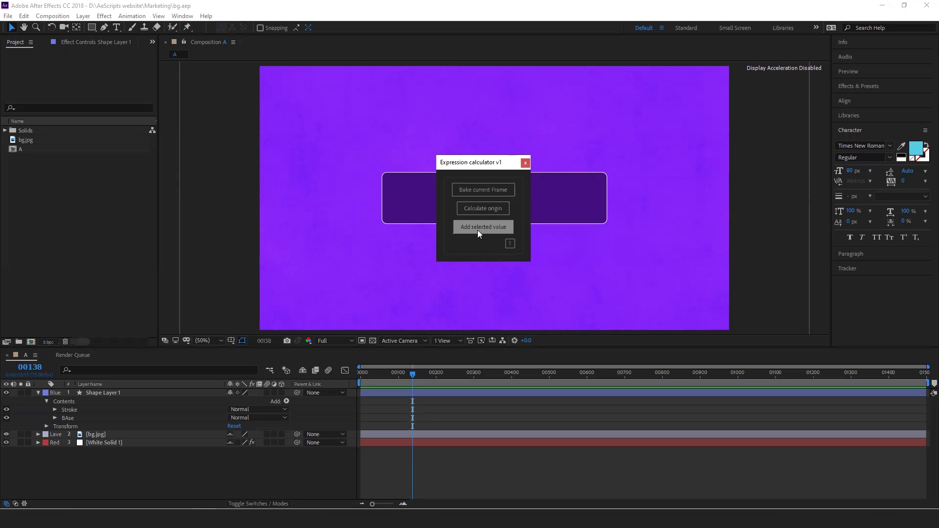
Select Shape Layer 1's BAse group and switch its visibility off and back on to identify its rectangle.
click(95, 394)
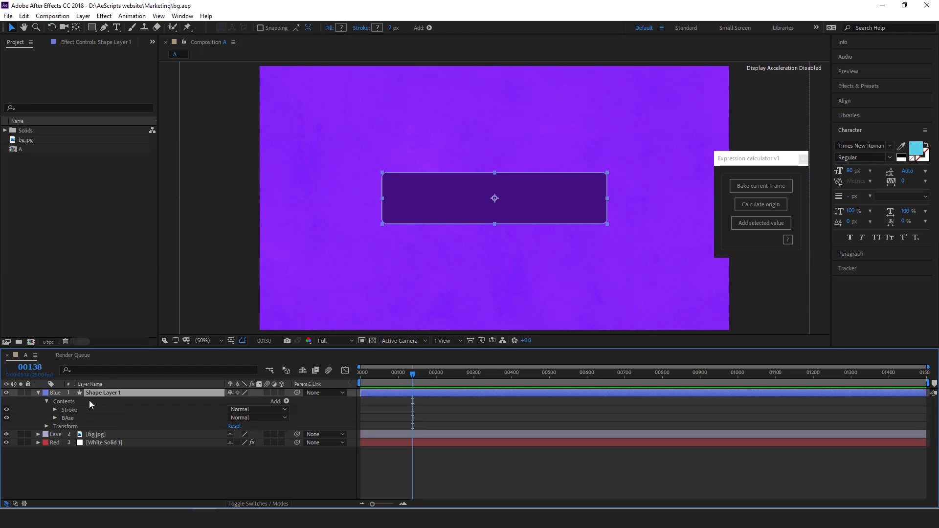
click(73, 419)
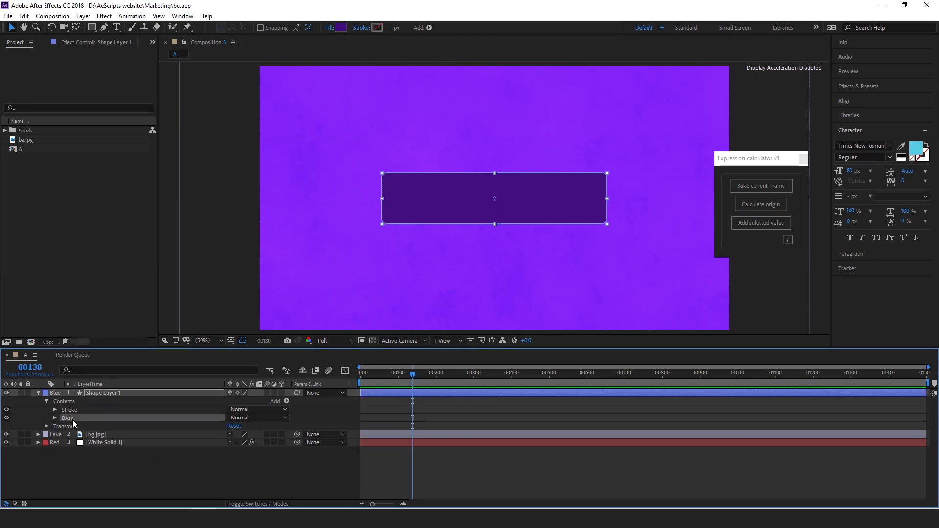
click(6, 418)
click(6, 418)
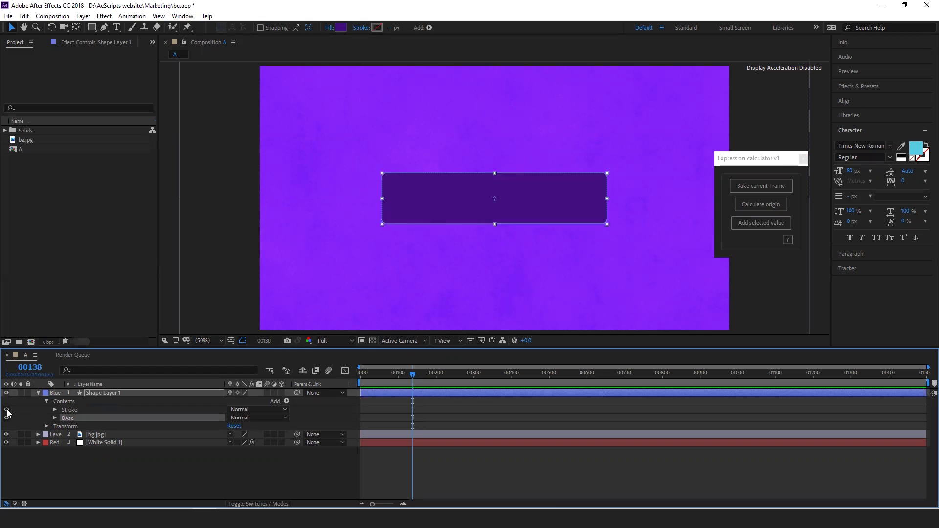
Expand the Stroke group and enlarge its rectangle path to about 968 × 501.
click(56, 411)
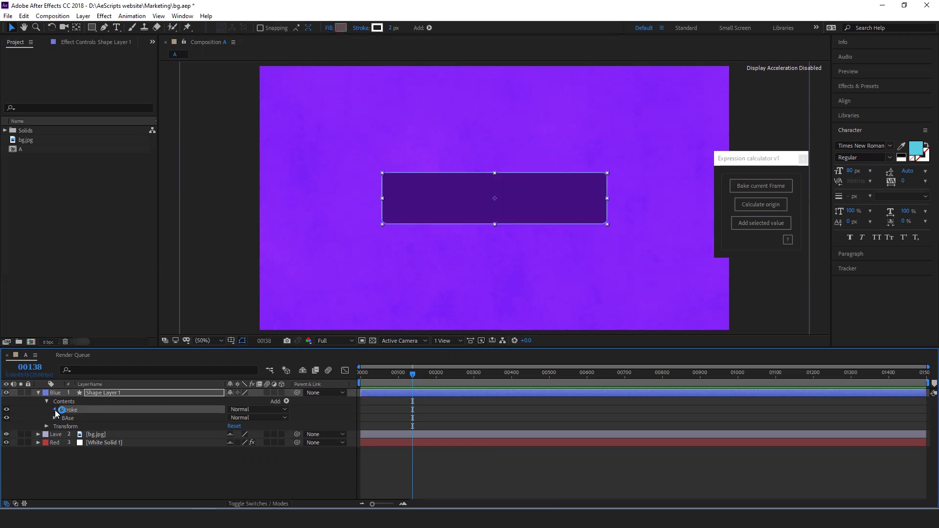
click(54, 410)
mouse_move(254, 430)
mouse_down()
mouse_move(279, 436)
mouse_move(243, 428)
mouse_move(269, 430)
mouse_up()
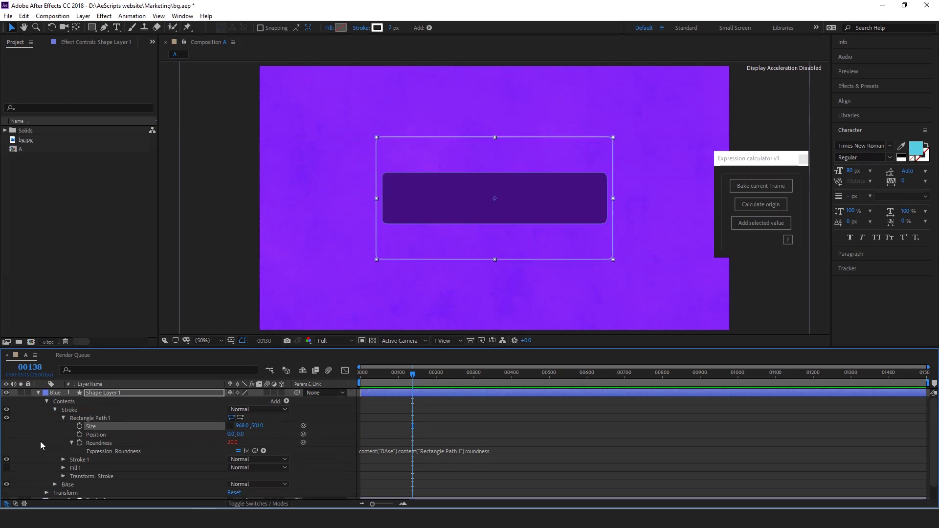
Add an expression to the Stroke rectangle path's Size that links it to the Size of BAse's Rectangle Path 1.
scroll(40, 444, down, 1)
scroll(52, 469, down, 2)
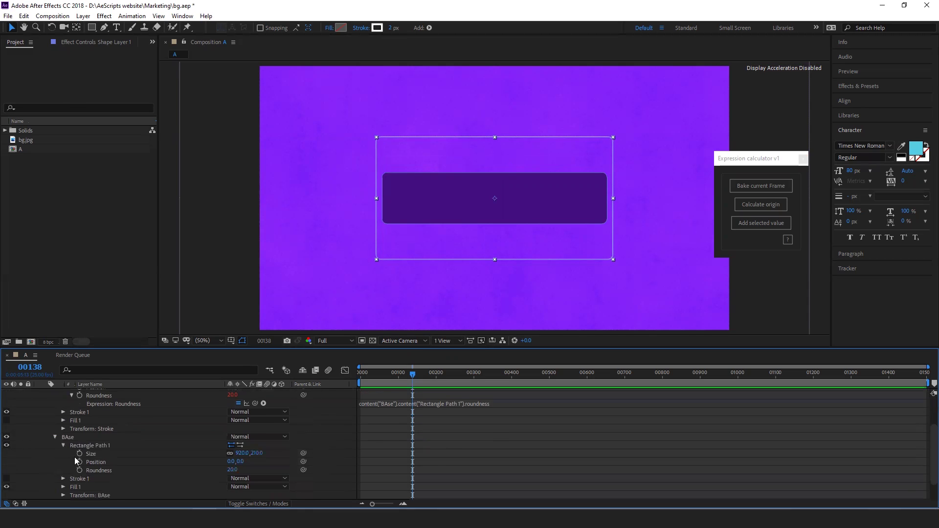
scroll(74, 457, up, 3)
alt+click(79, 427)
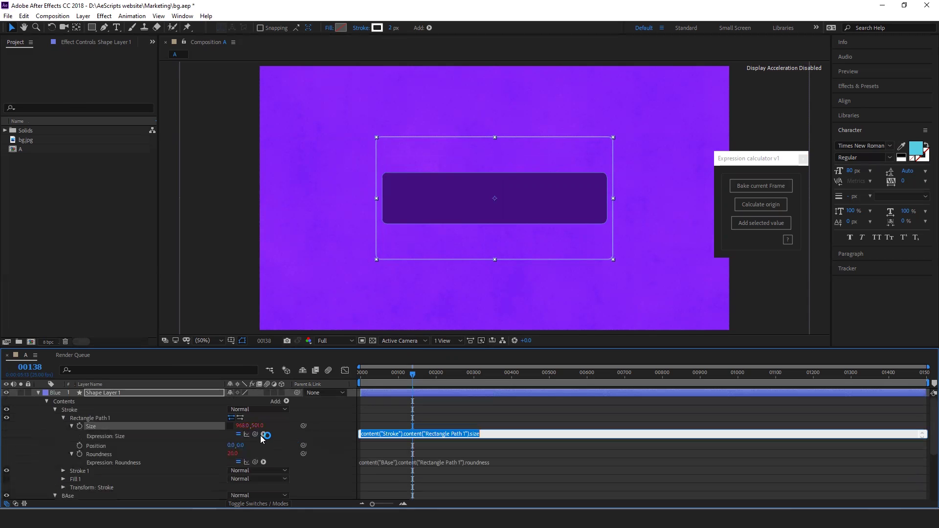
mouse_move(254, 434)
mouse_down()
mouse_move(220, 456)
mouse_move(98, 495)
mouse_move(108, 463)
mouse_up()
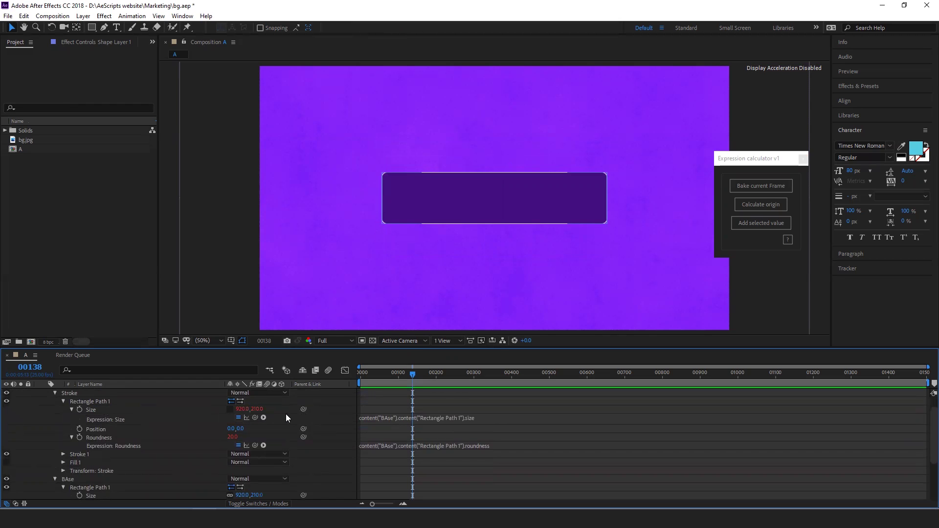
Review the BAse rectangle path's Size property that drives the linked Stroke size.
scroll(288, 417, down, 2)
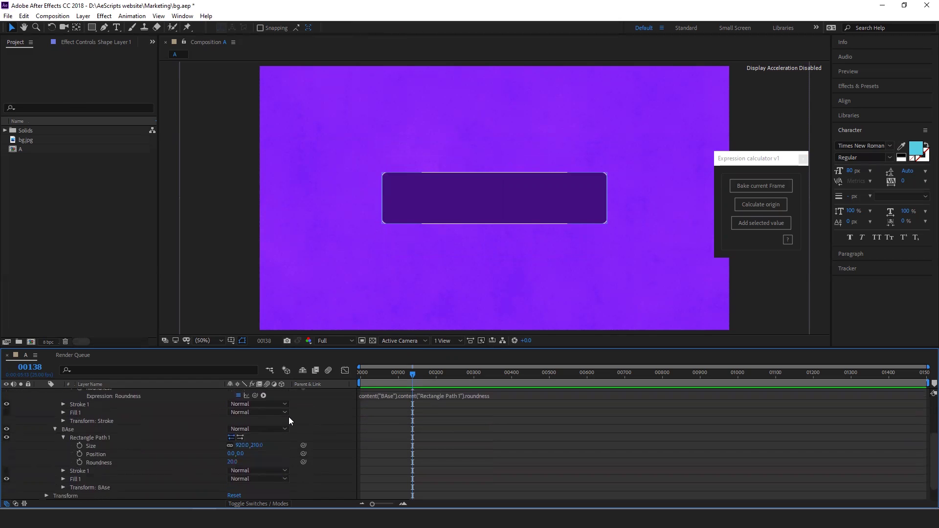
click(102, 447)
scroll(341, 448, up, 2)
scroll(341, 448, up, 1)
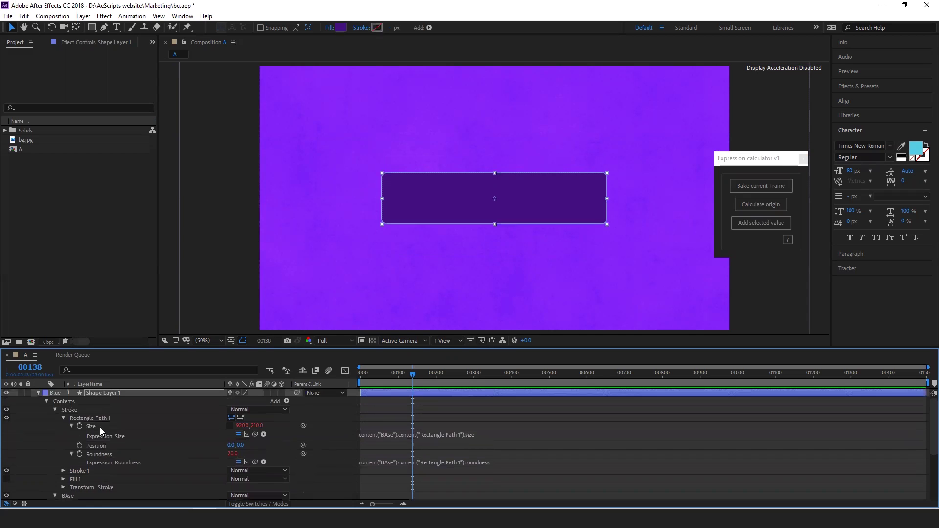
Compare the Stroke Size with its expression off and on, and apply Calculate origin to restore the original size.
click(95, 427)
click(240, 433)
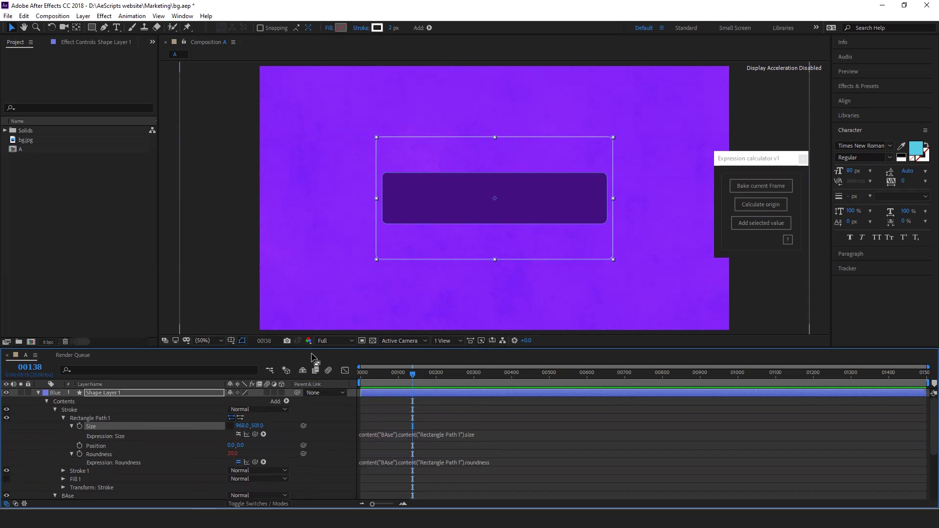
click(238, 434)
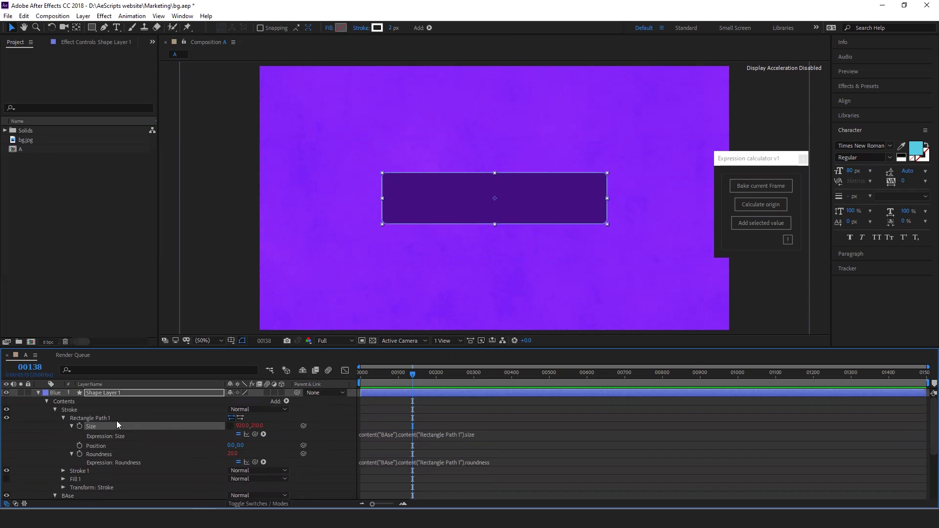
click(761, 206)
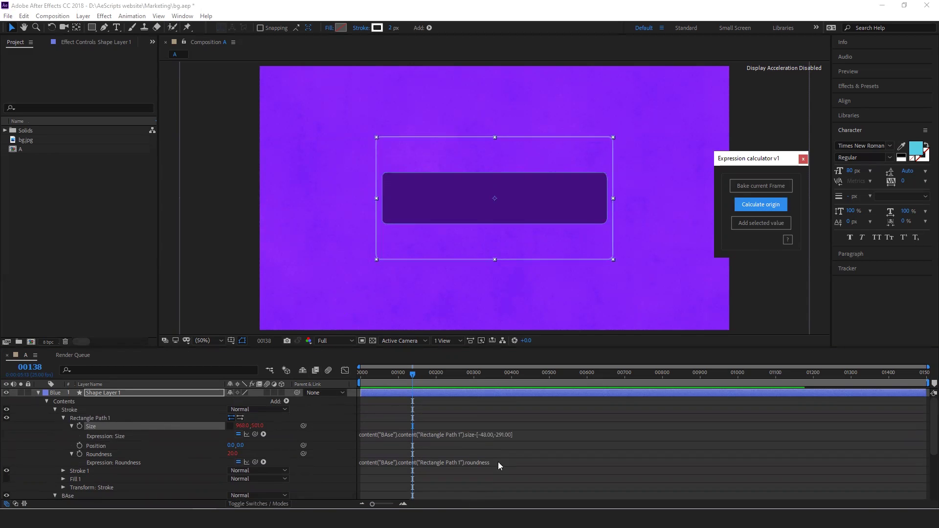
Examine the offset appended to the Stroke Size expression and check the result with the expression toggled.
click(492, 435)
drag(476, 434, 549, 434)
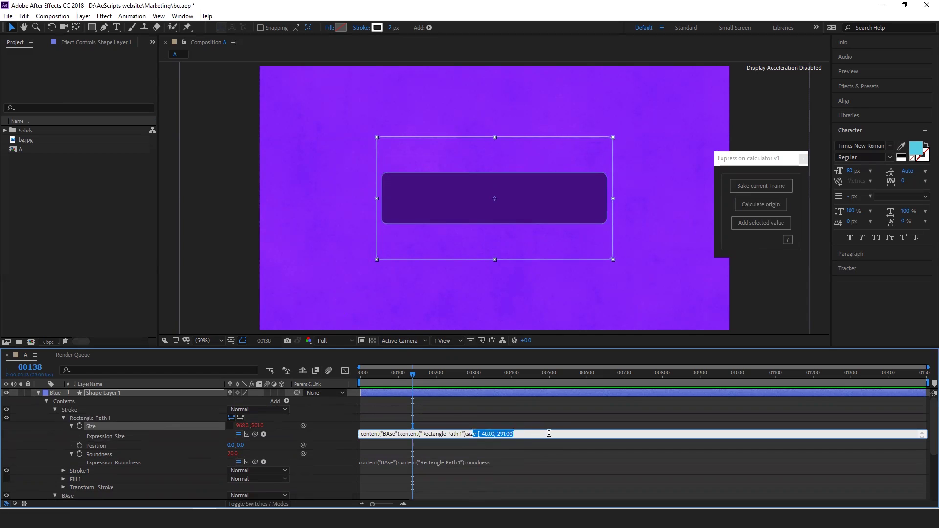
click(524, 433)
drag(477, 433, 542, 431)
click(341, 429)
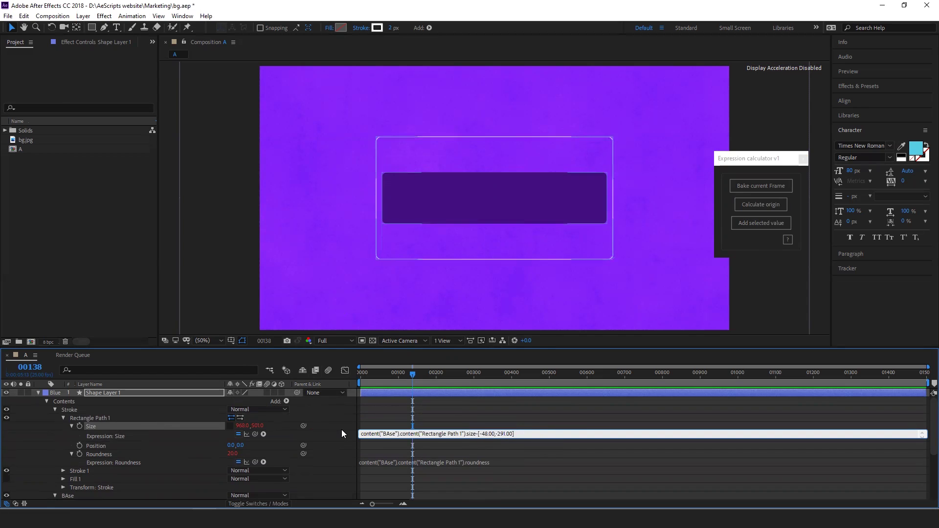
click(238, 435)
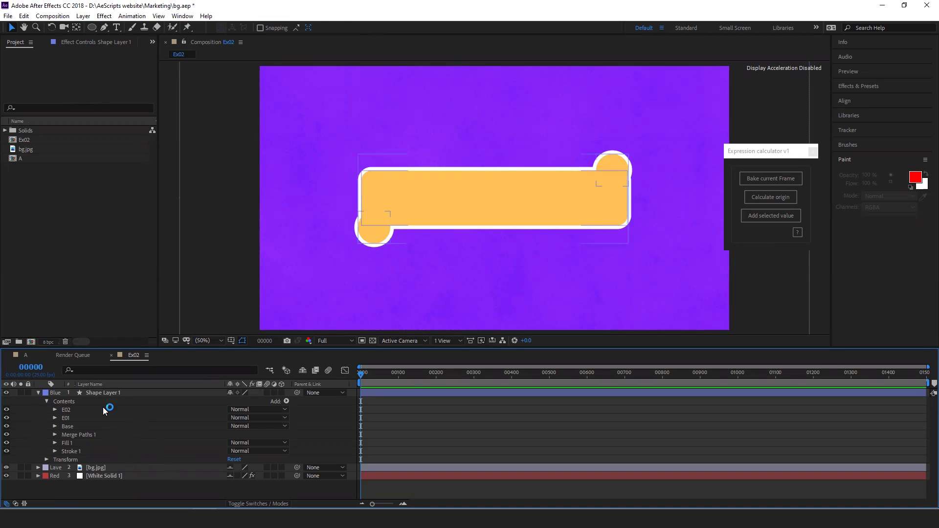
In composition Ex02, hide and show Shape Layer 1's E02 and E01 groups to identify the two corner circles.
click(99, 393)
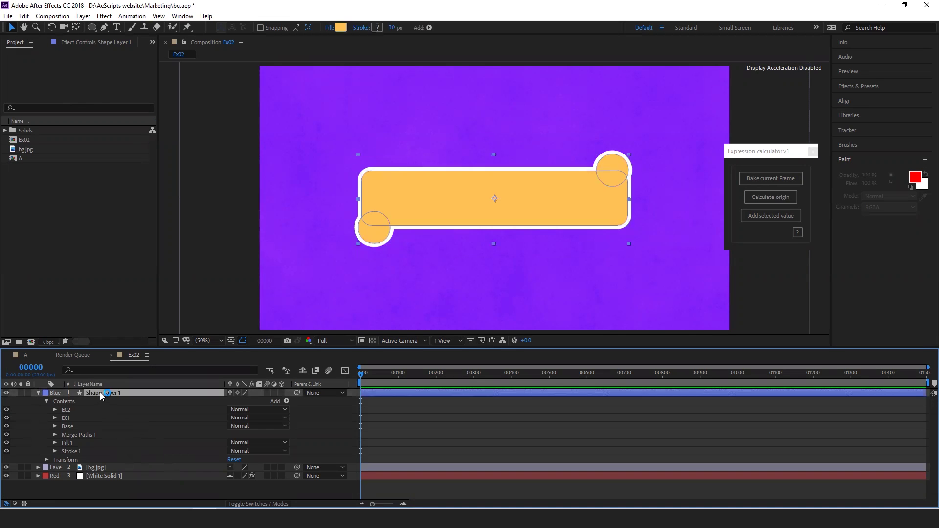
click(73, 428)
click(7, 409)
click(7, 415)
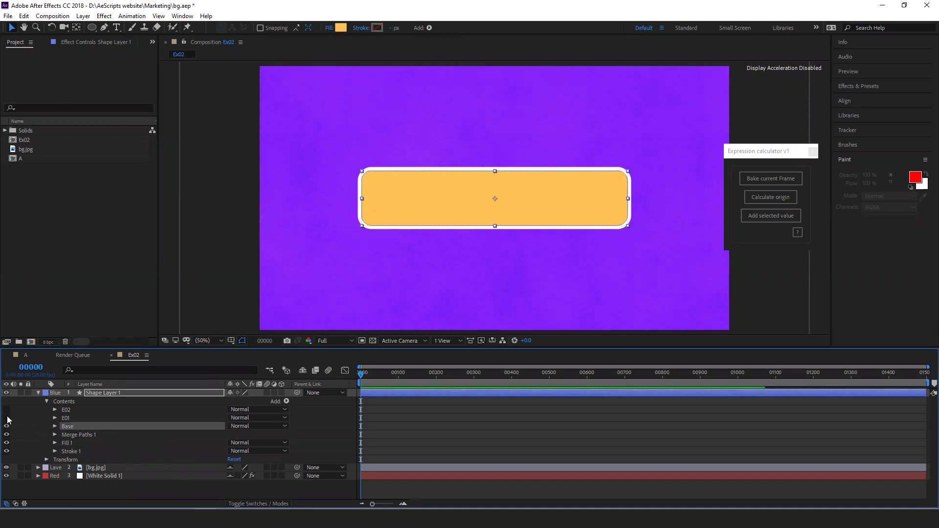
click(7, 418)
click(6, 409)
Give E01's Position the expression s=content("Base").content("Rectangle Path 1").size; [s[0]/2,-s[1]/2] to tie it to the base size.
click(68, 418)
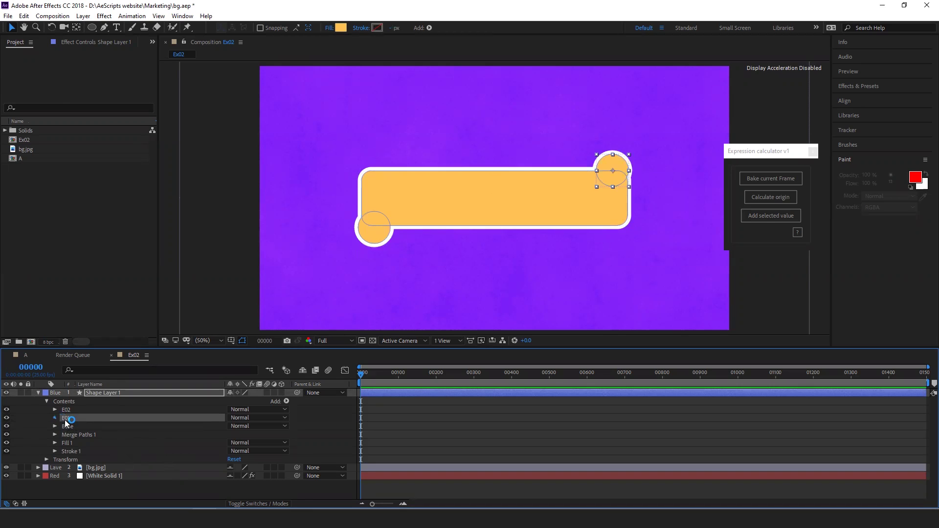
scroll(49, 429, up, 1)
click(55, 418)
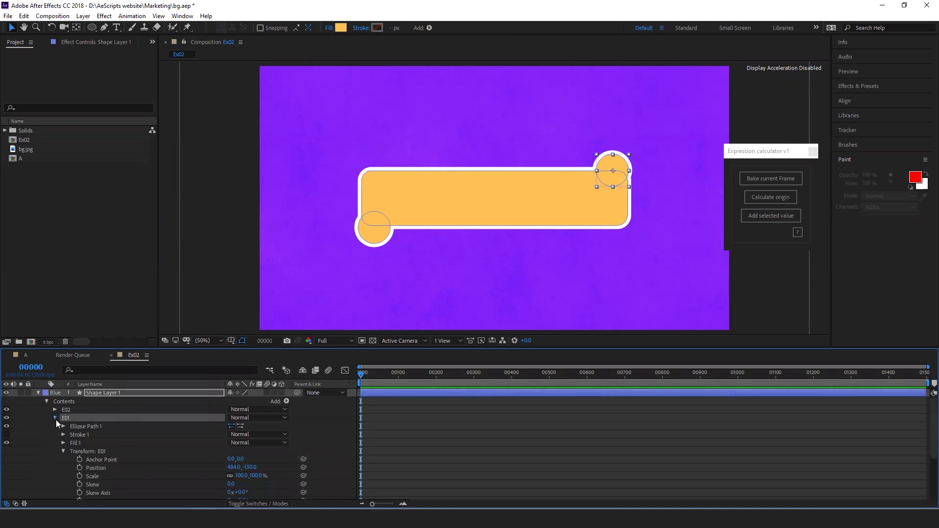
click(56, 427)
click(55, 418)
scroll(57, 450, down, 4)
alt+click(79, 429)
text(s=)
drag(255, 437, 93, 482)
click(490, 470)
text(; [s][0]/2,-s[1]/2])
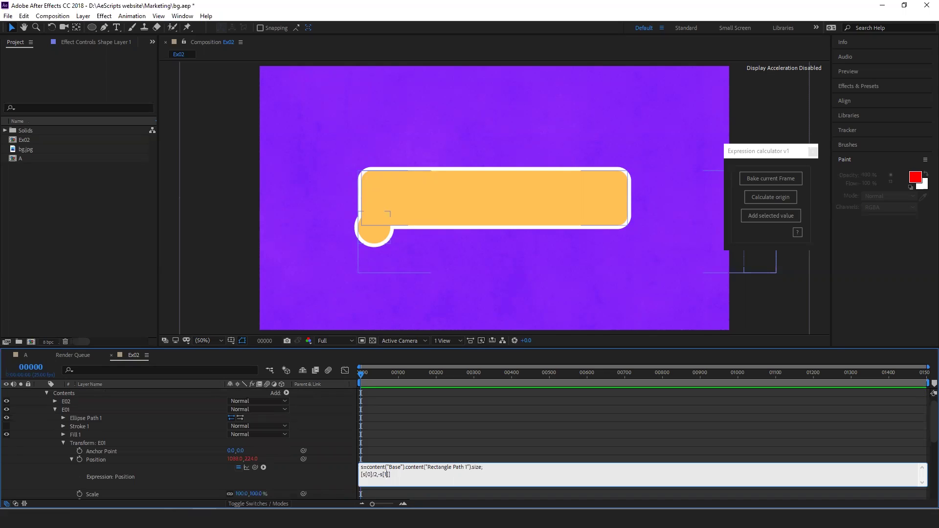
key(KP_Enter)
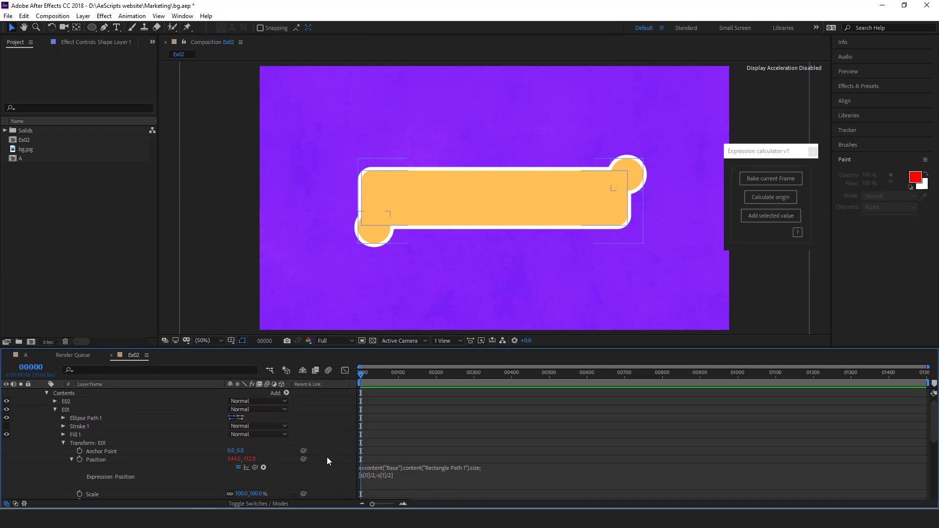
Compare E01's Position with its expression off and on, and apply Calculate origin to restore the circle's original place.
click(238, 468)
click(239, 468)
click(125, 460)
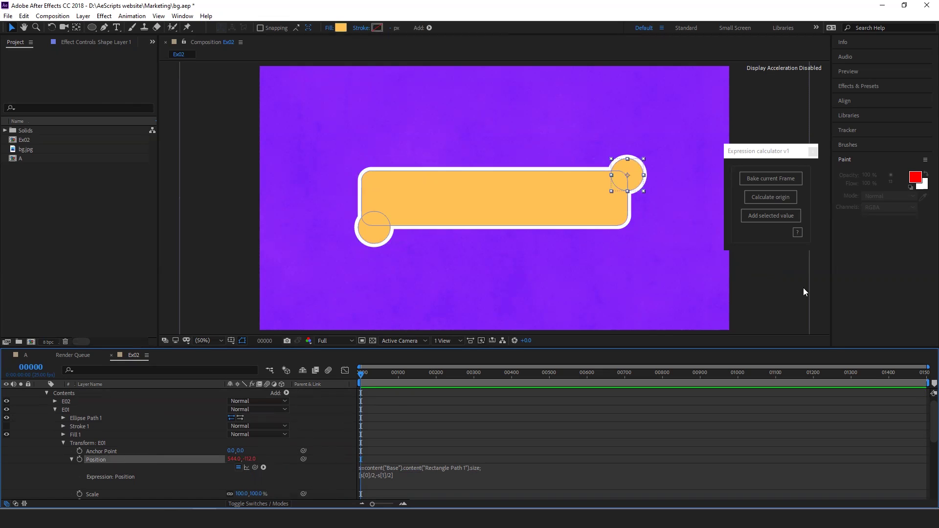
click(776, 195)
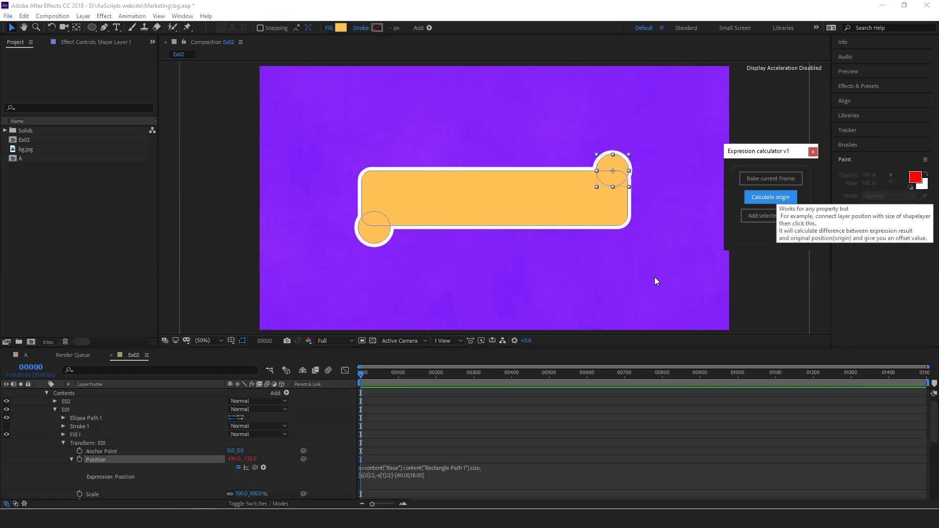
Examine the offset appended to E01's Position expression, check the circle's placement, and deselect everything.
click(435, 470)
drag(397, 475, 458, 475)
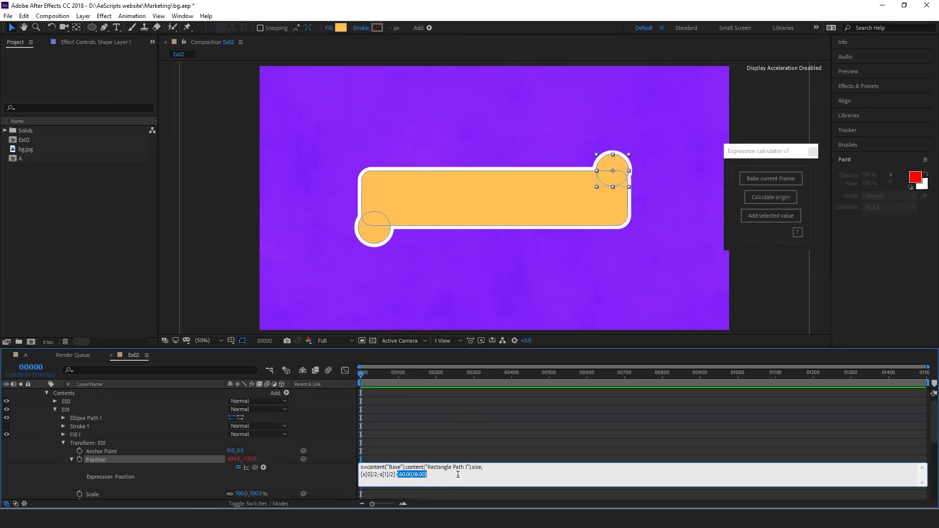
click(239, 468)
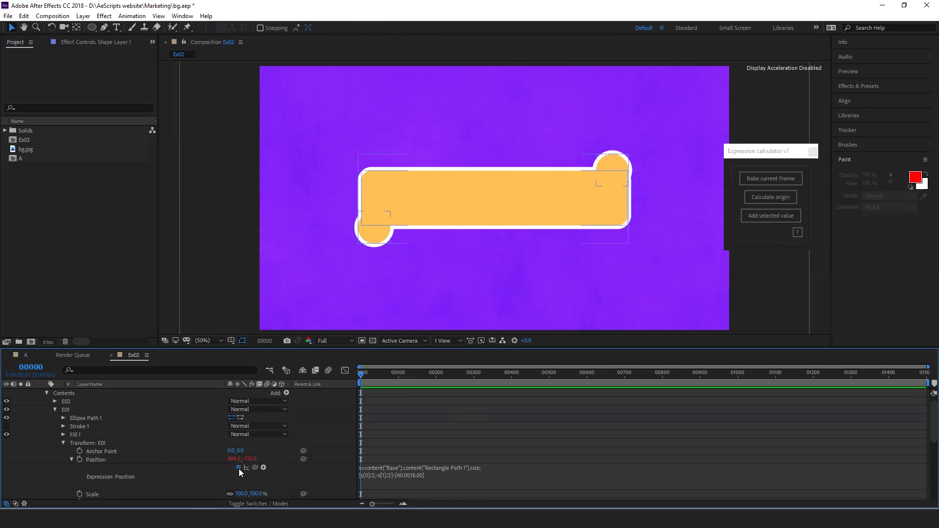
click(683, 133)
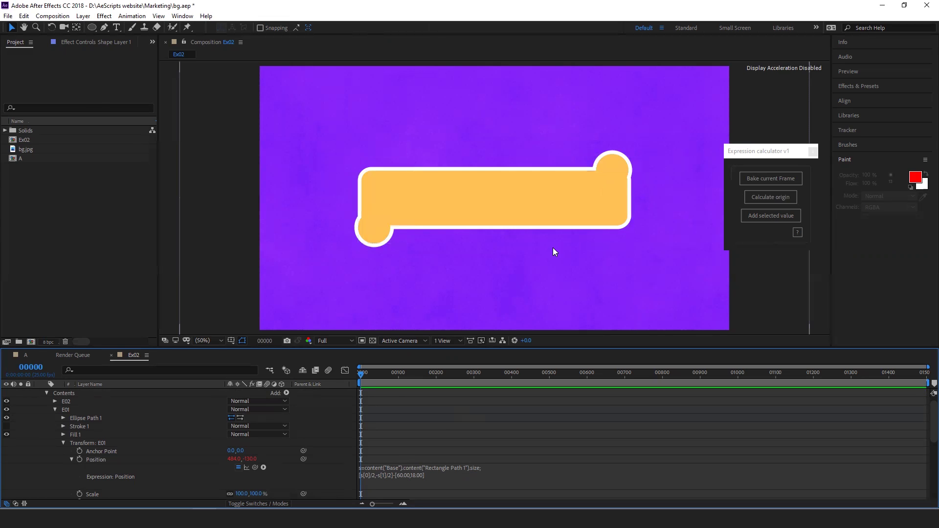
Give E02's Position the expression s=content("Base").content("Rectangle Path 1").size; [-s[0]/2,s[1]/2] to tie it to the base size.
click(55, 409)
click(54, 401)
alt+click(80, 452)
scroll(254, 455, down, 2)
drag(255, 403, 92, 481)
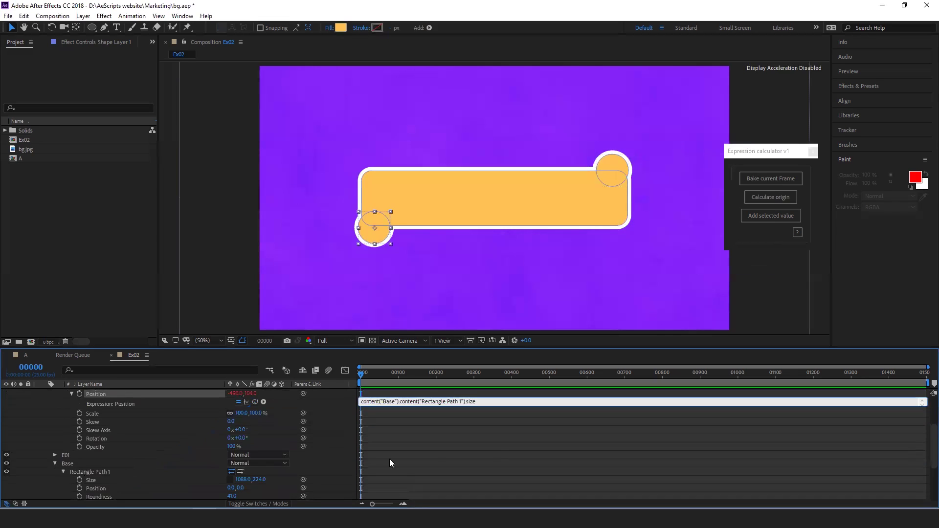
scroll(389, 459, up, 2)
click(362, 452)
text(s=;)
key(Return)
text([-s[0]/2,s[1]/2])
key(KP_Enter)
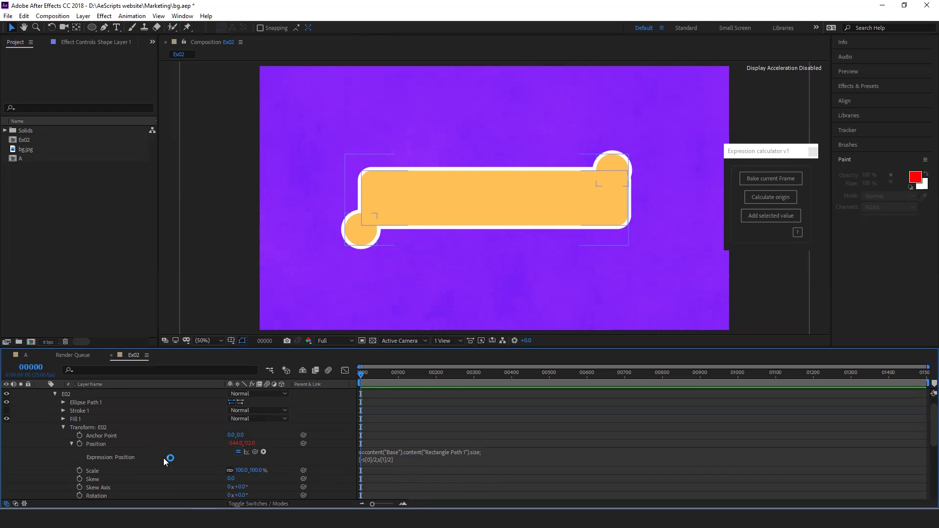
Compare E02's Position with its expression off and on, and apply Calculate origin to restore the circle's original place.
click(239, 452)
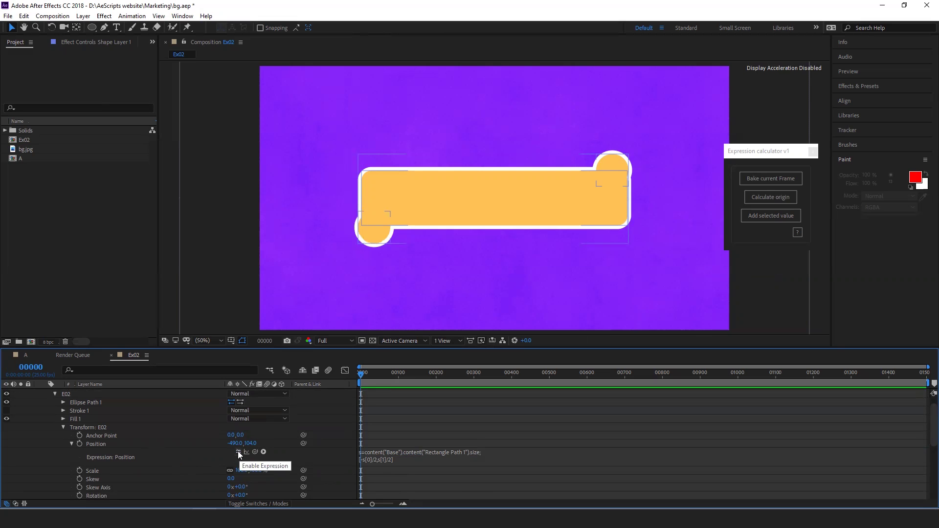
click(238, 451)
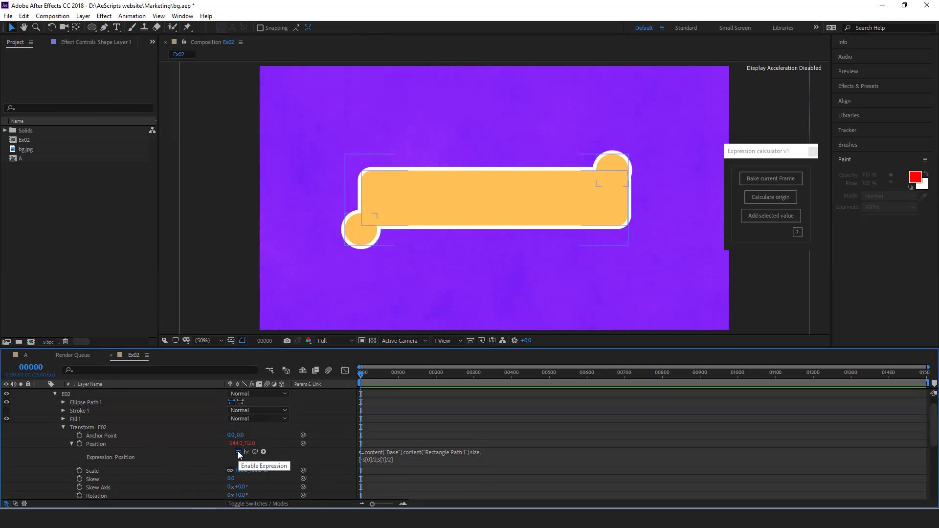
click(124, 445)
click(769, 198)
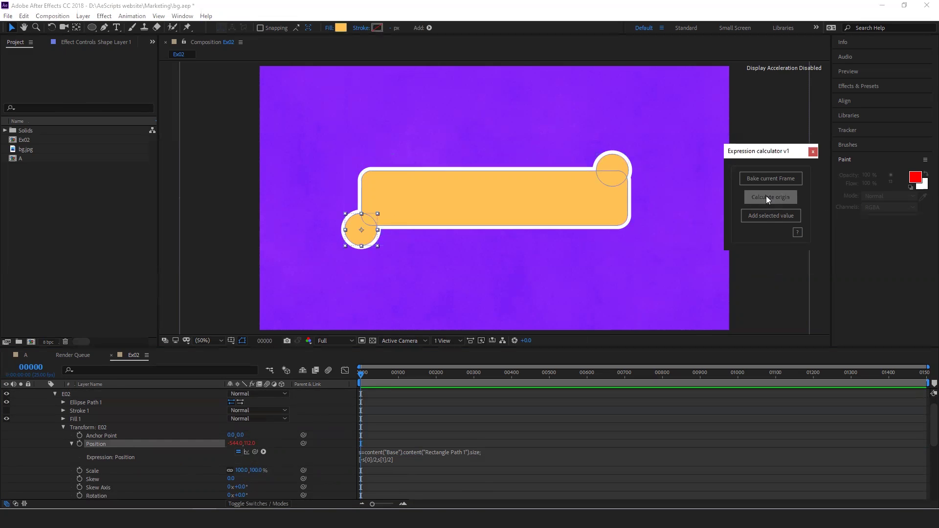
Vary the Base rectangle's width and height to test the linked circles, and undo both size changes.
scroll(240, 458, down, 3)
drag(243, 462, 464, 462)
drag(254, 462, 408, 460)
key(ctrl+z)
key(ctrl+z)
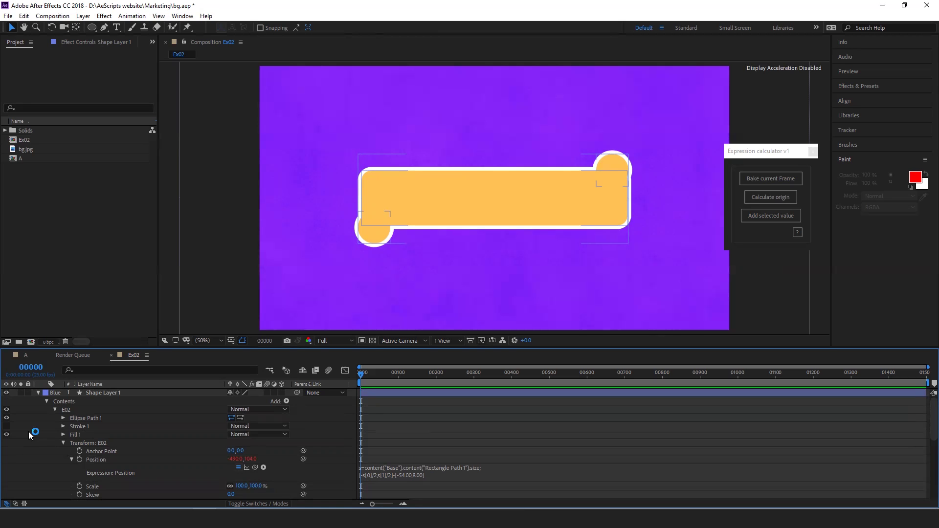
Change E02's Position expression to [-s[0]/2,0]-[-54.00,8.00] so only the base width drives the circle.
scroll(38, 455, down, 3)
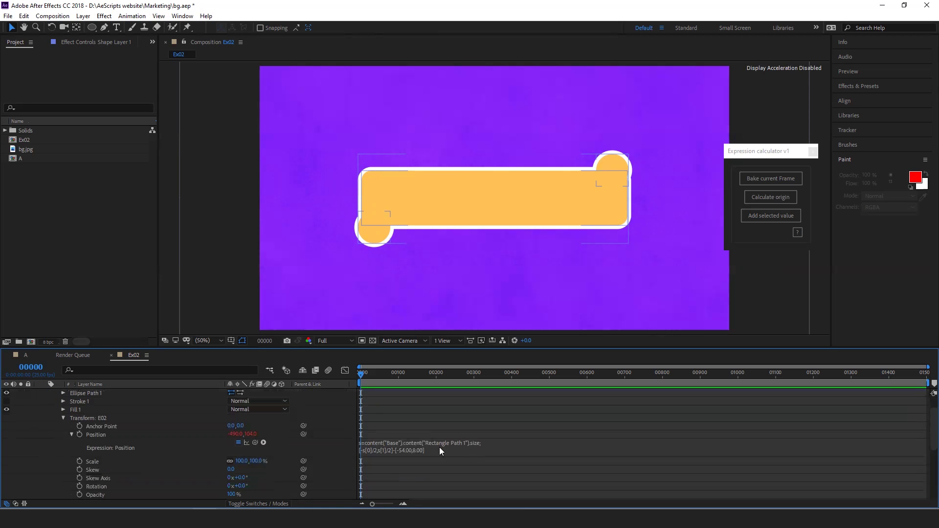
click(439, 447)
click(381, 448)
drag(380, 449, 395, 449)
key(BackSpace)
key(BackSpace)
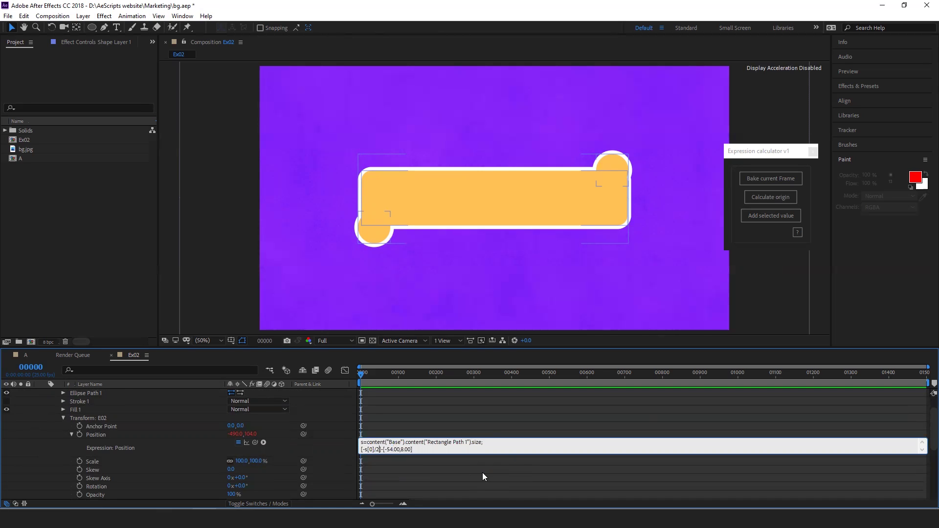
text(,0)
click(482, 473)
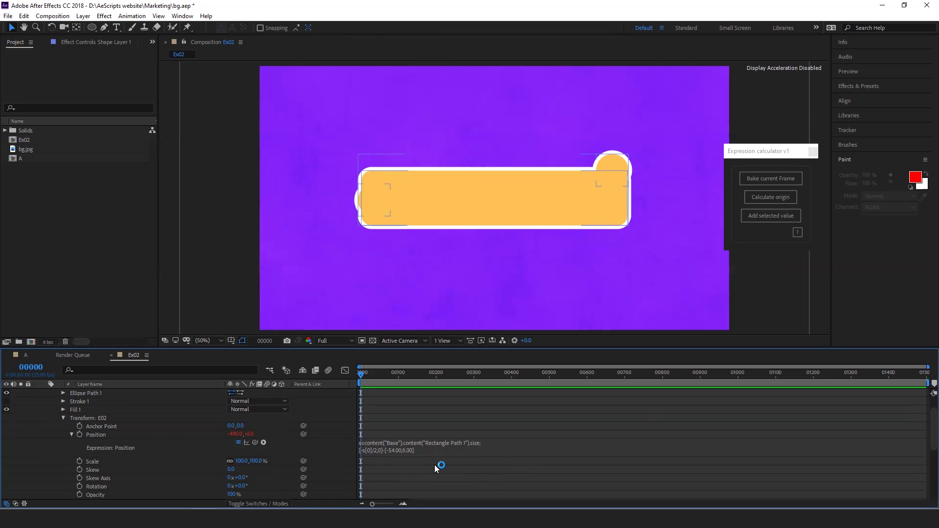
Change E01's Position expression to [s[0]/2,0]-[60.00,18.00] so only the base width drives the circle.
click(103, 433)
scroll(99, 433, up, 2)
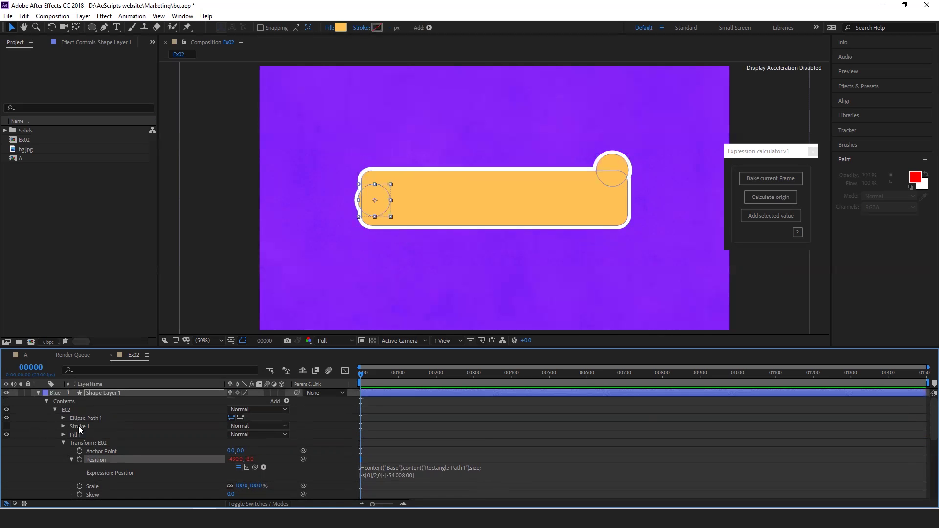
click(57, 410)
click(56, 419)
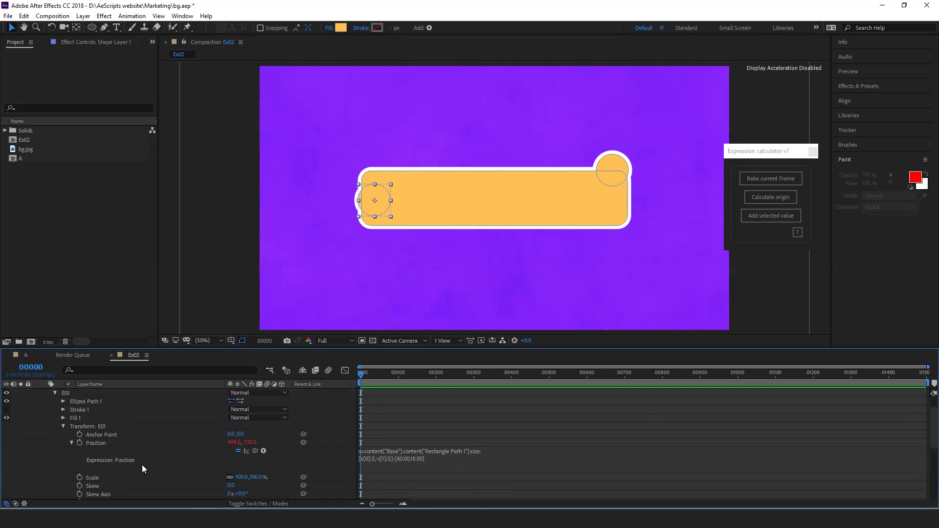
click(412, 457)
click(380, 458)
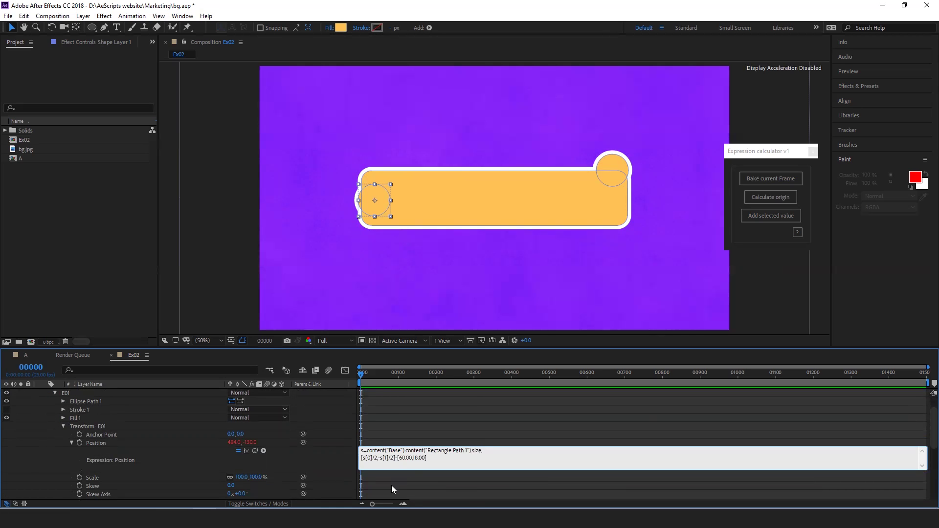
key(Delete)
key(Delete)
text(,0)
click(392, 485)
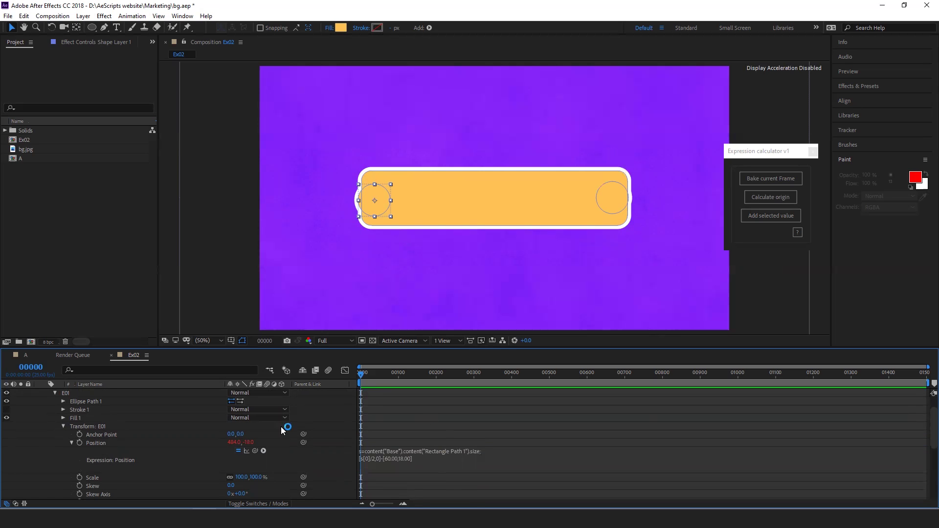
Disable E01's Position expression and move its circle beside the base's right edge, at about 596, -16.
click(112, 441)
click(238, 451)
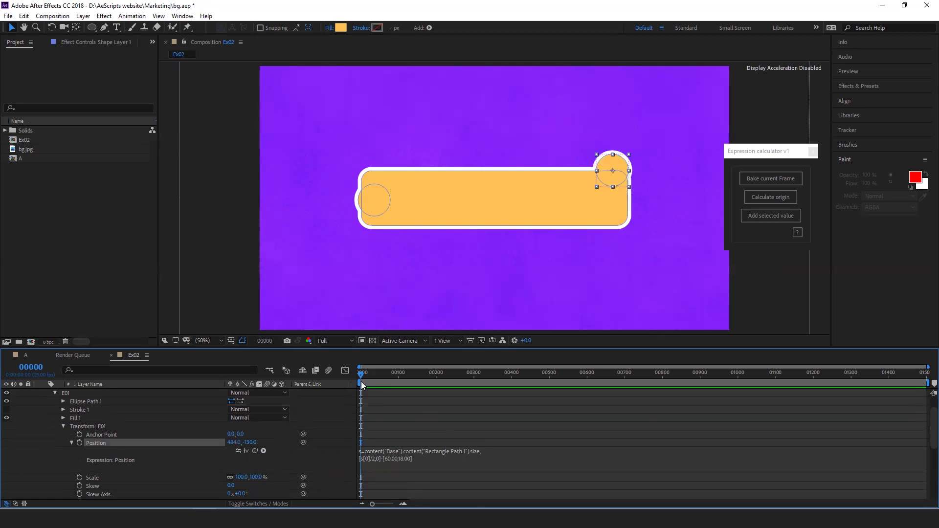
drag(617, 180, 644, 208)
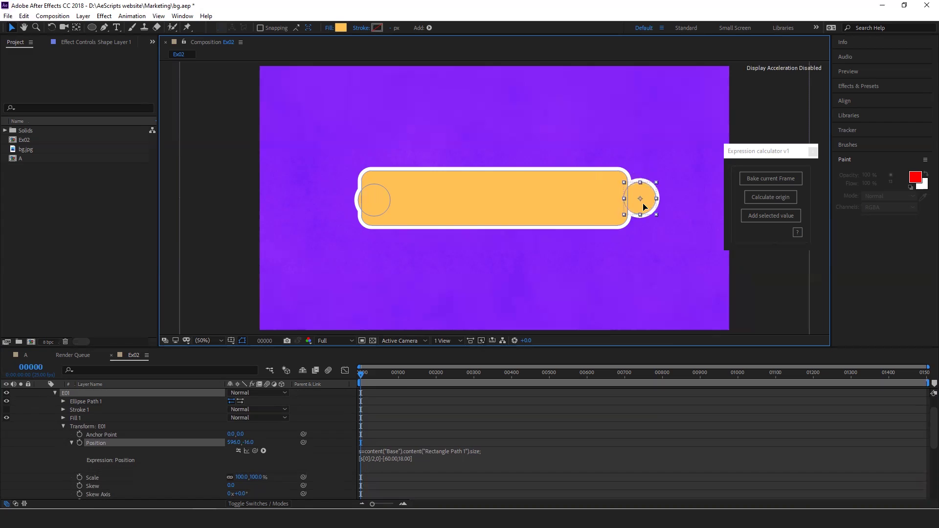
scroll(124, 430, up, 3)
scroll(123, 437, down, 2)
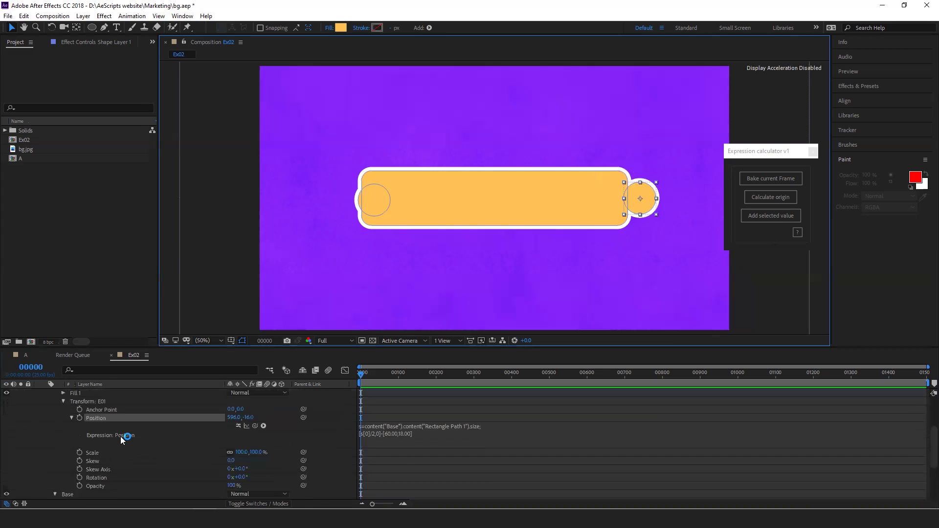
Disable E02's Position expression and move its circle beside the base's left edge, at about -582, -18.
scroll(120, 437, up, 2)
click(55, 410)
scroll(118, 473, down, 1)
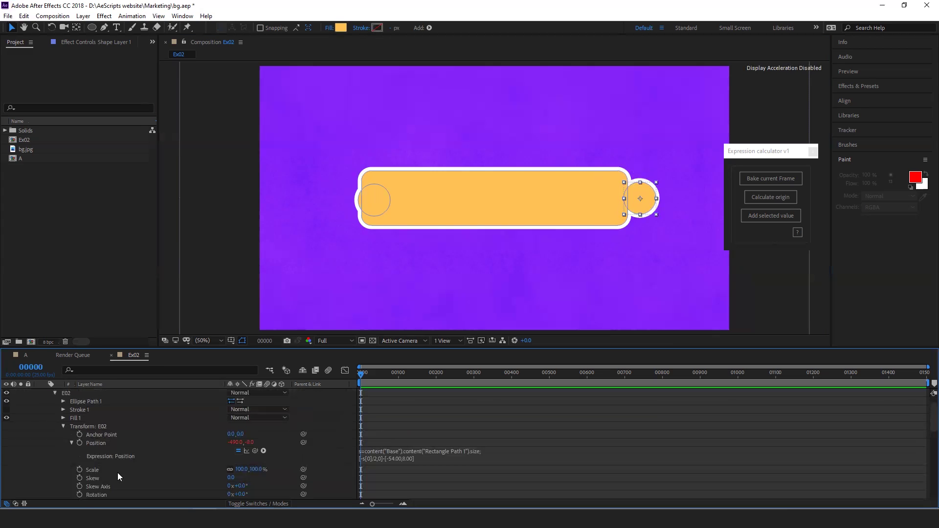
click(109, 444)
click(239, 451)
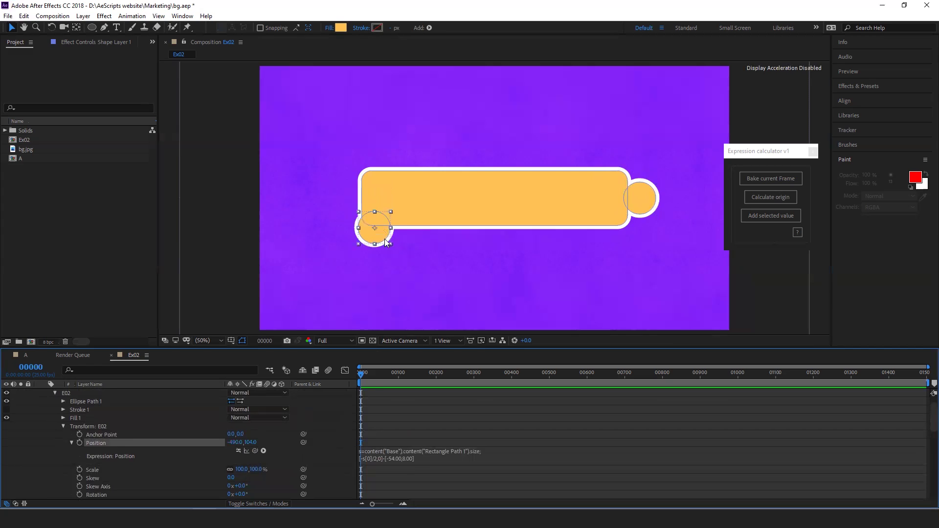
drag(375, 232, 354, 203)
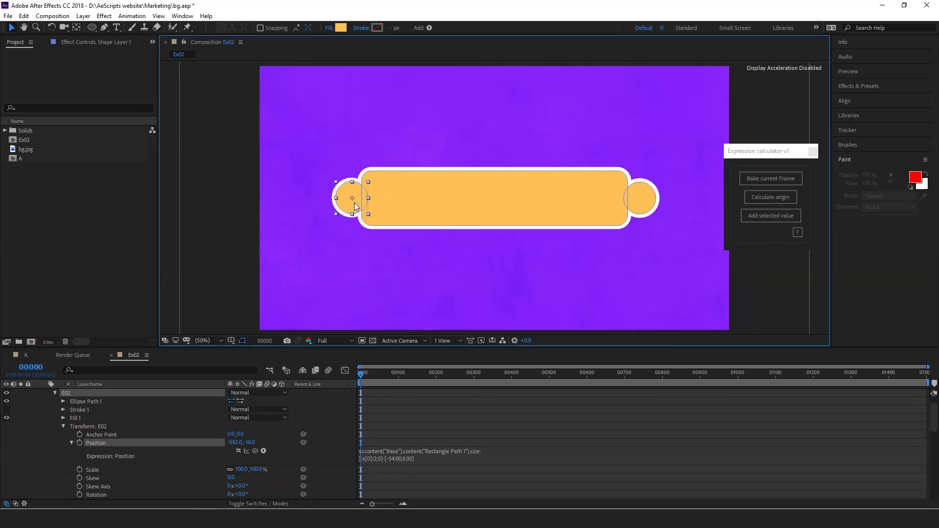
Re-enable E02's Position expression and apply Calculate origin to keep the circle at its new place.
click(241, 454)
click(239, 450)
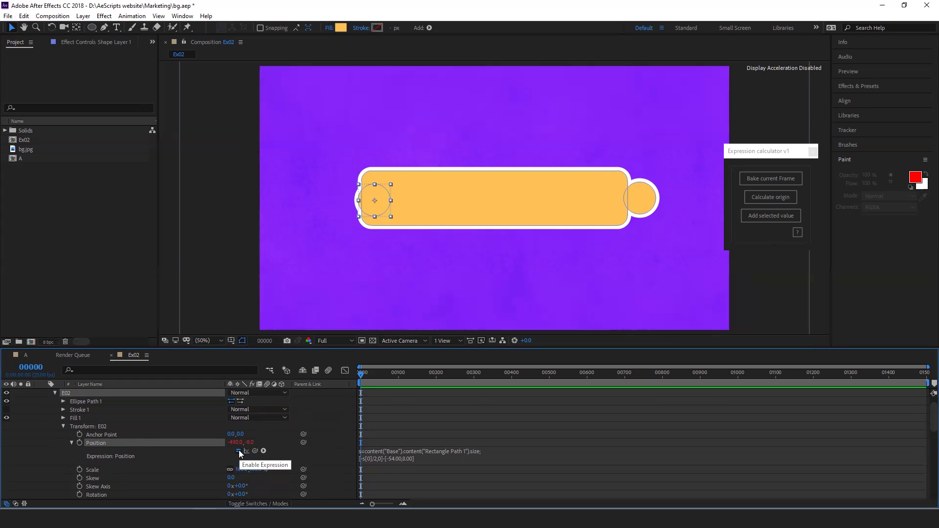
click(771, 197)
Apply Calculate origin to E01's Position to keep its circle at the base's right side, and deselect everything.
scroll(69, 447, up, 2)
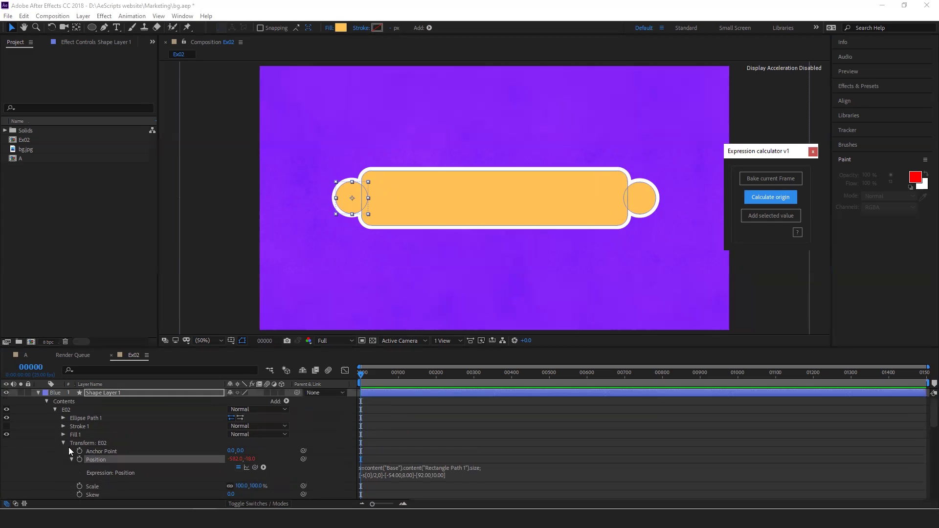
click(55, 409)
click(54, 419)
click(54, 420)
scroll(112, 462, down, 1)
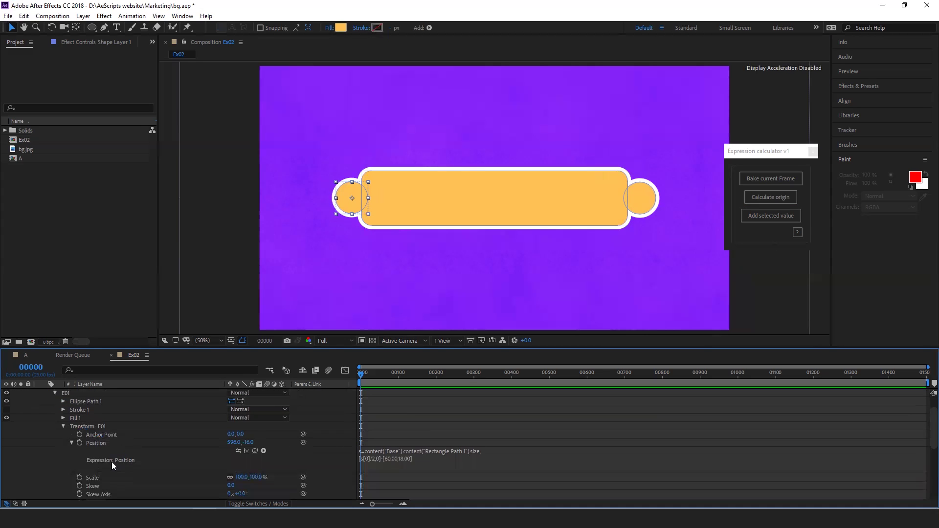
click(105, 443)
click(765, 197)
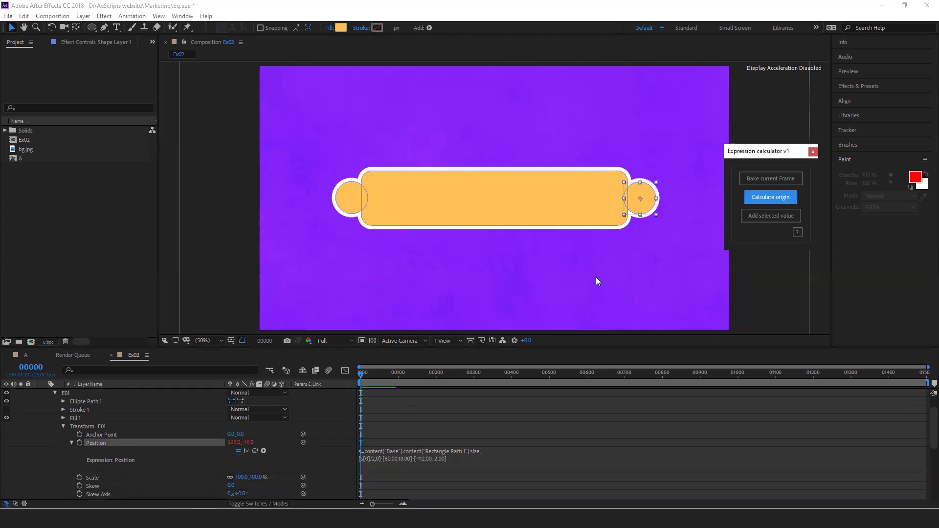
click(337, 424)
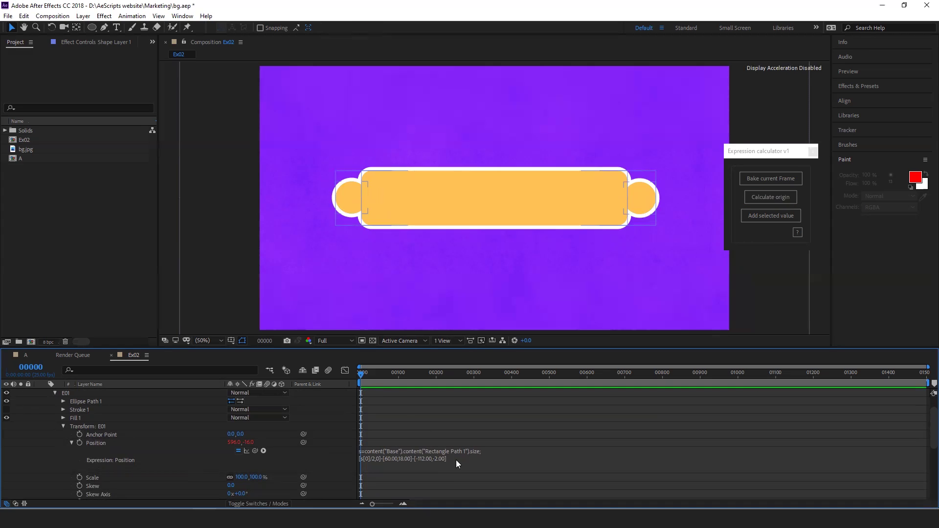
Vary the Base rectangle's width to test whether both circles follow its sides.
scroll(74, 474, down, 6)
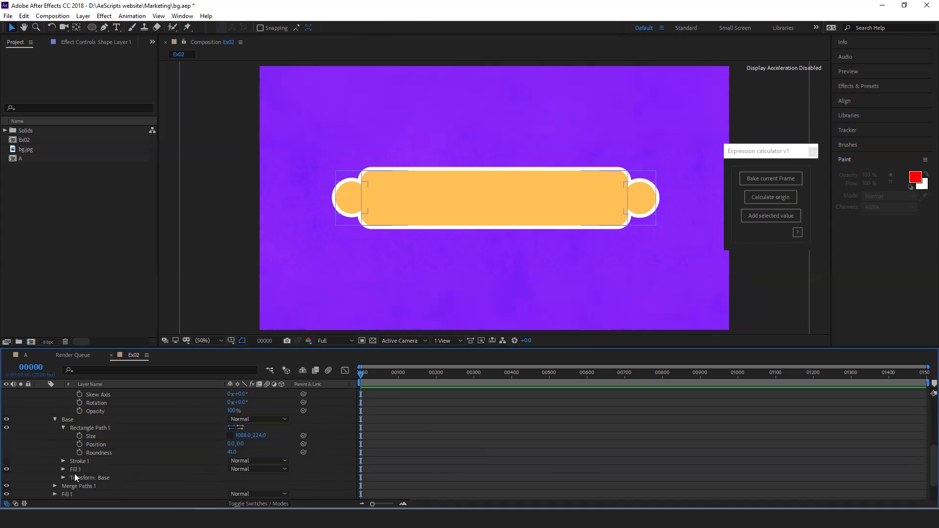
scroll(92, 468, up, 5)
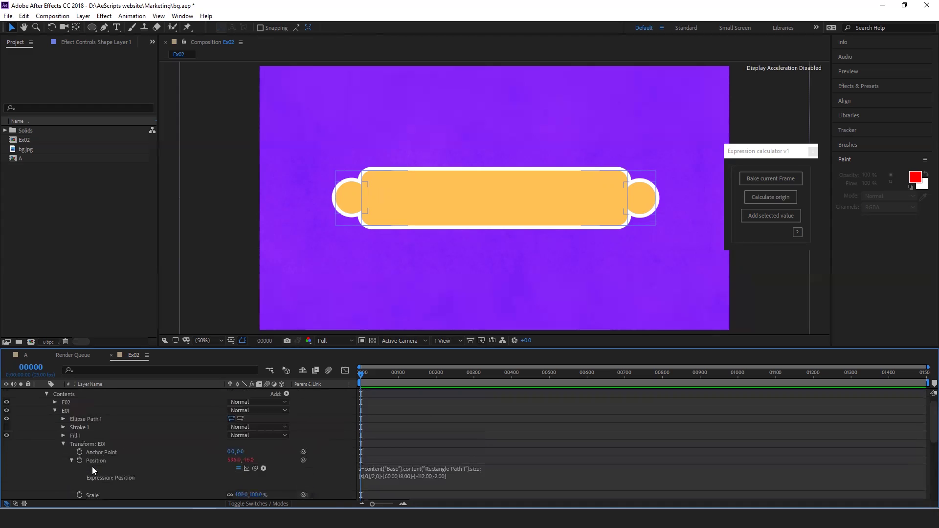
click(54, 411)
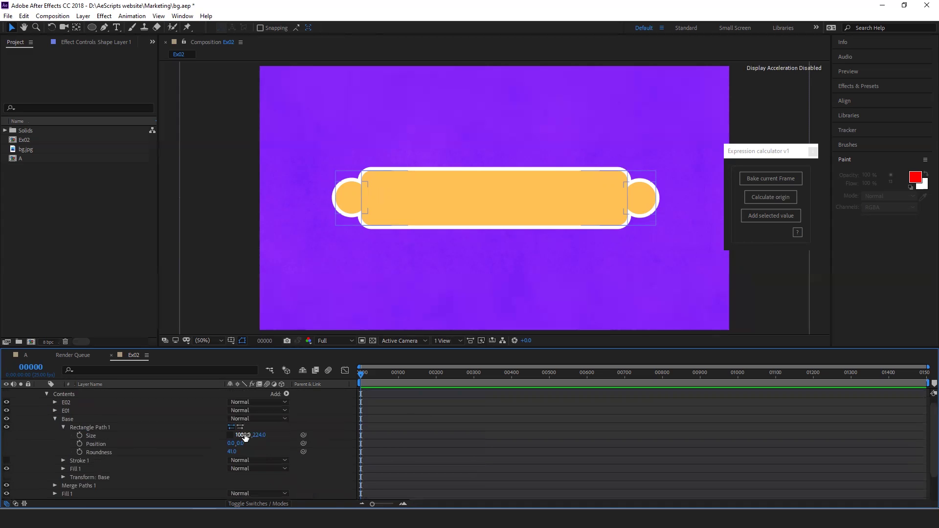
drag(243, 435, 409, 433)
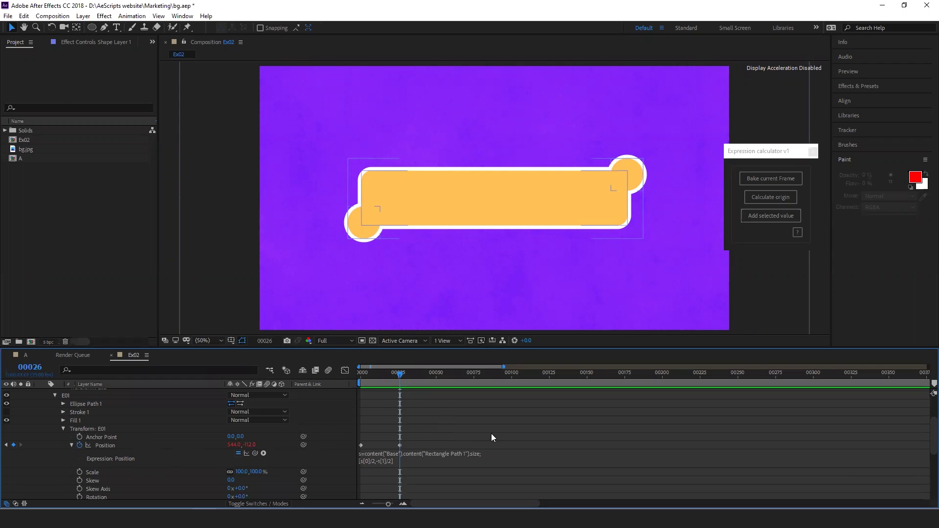
Compare E01's keyframed Position at frames 0 and 26 with its expression off and on.
key(Home)
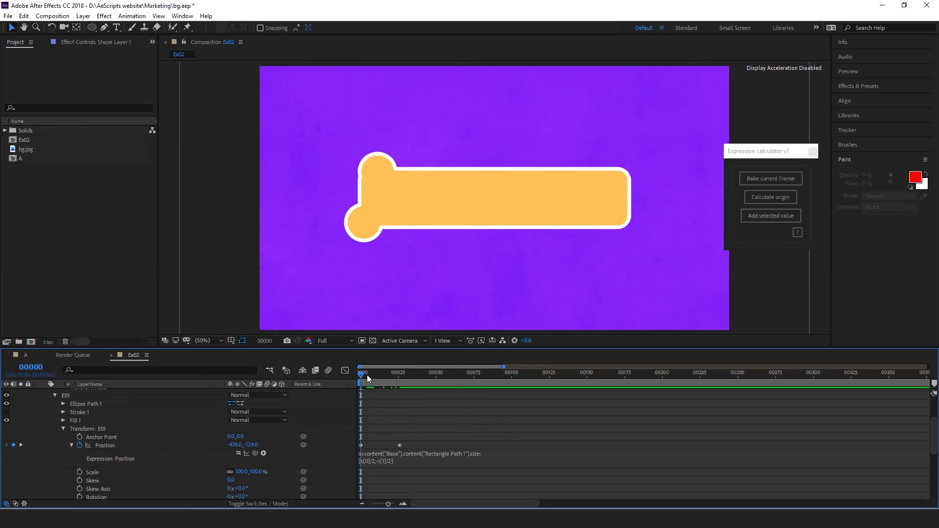
drag(364, 373, 398, 374)
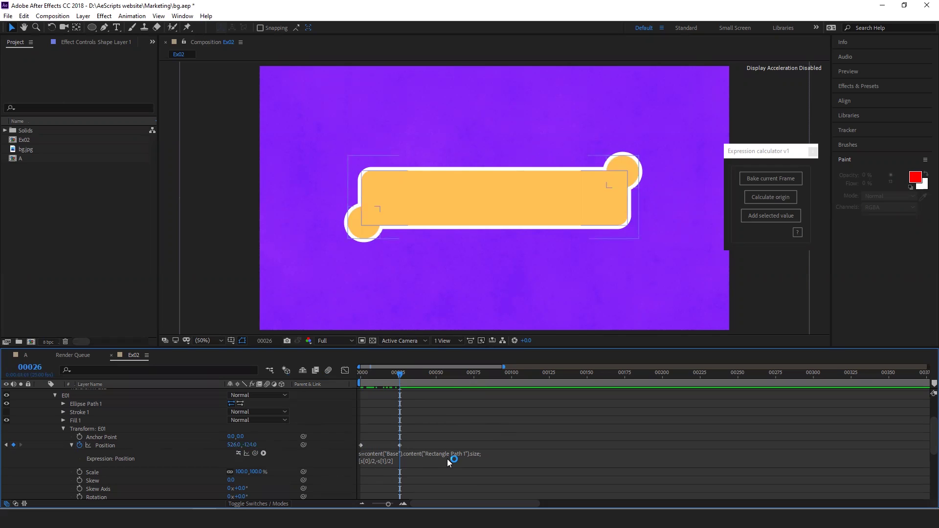
click(239, 453)
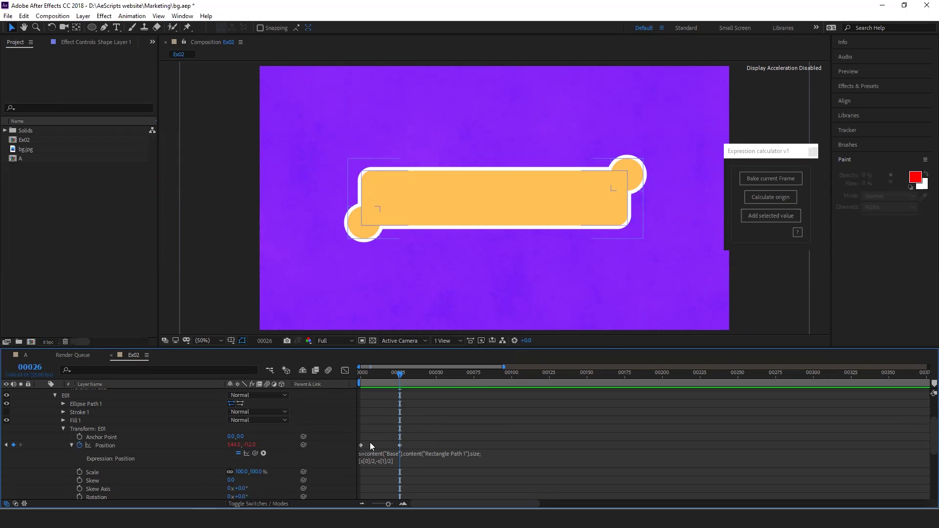
key(Home)
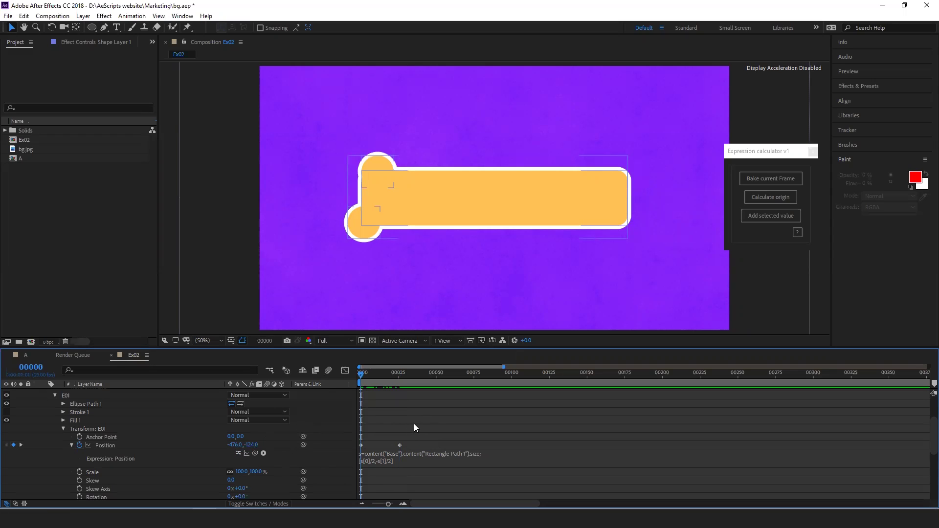
Try Calculate origin on E01's Position with the keyframe at frame 26 selected, and undo it.
click(361, 445)
click(397, 375)
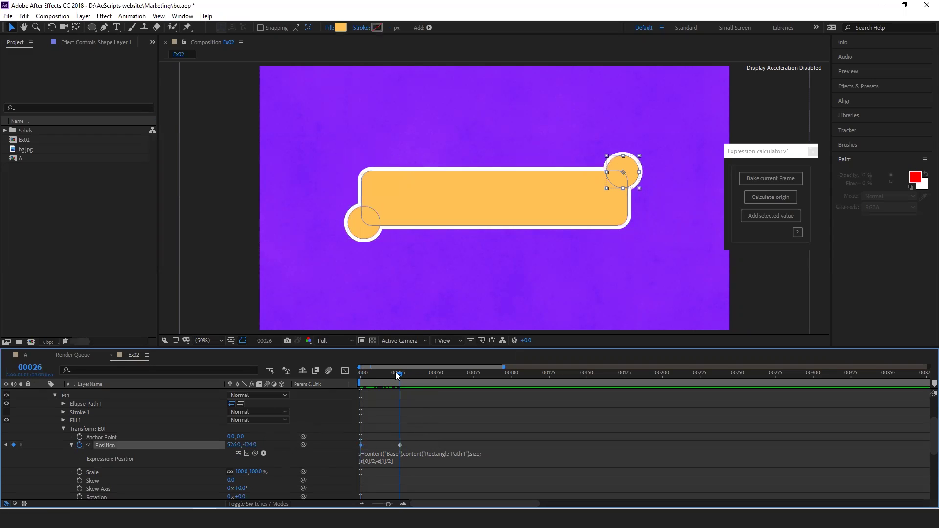
drag(374, 441, 414, 444)
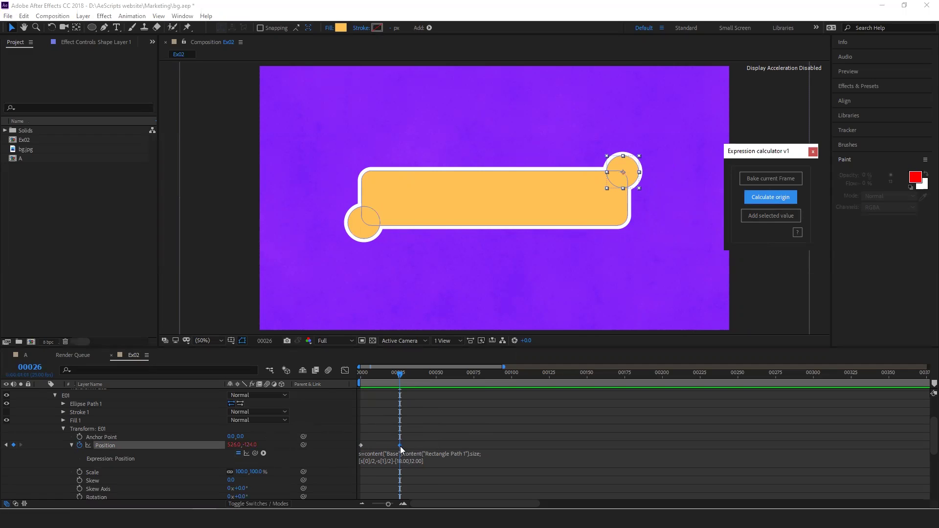
click(427, 419)
key(ctrl+z)
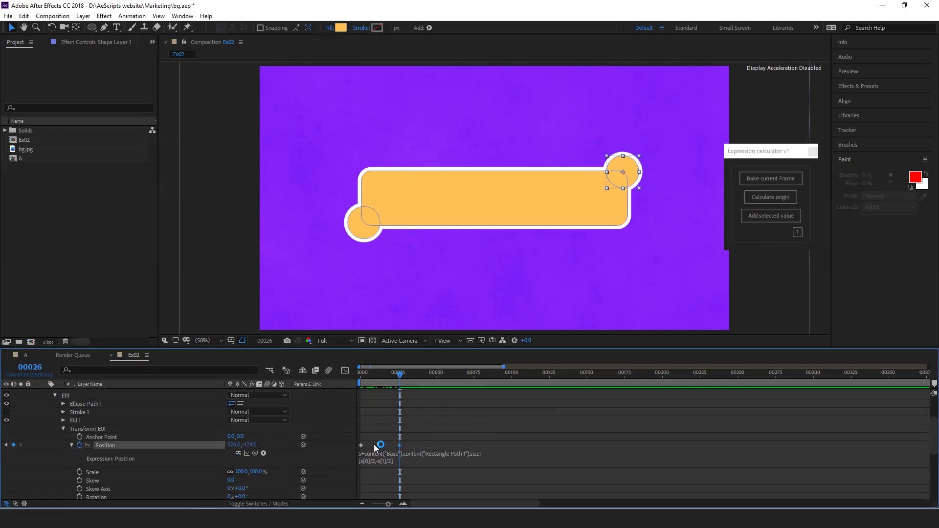
Select E01's Position keyframe at frame 0 and apply Calculate origin from it.
drag(374, 443, 351, 451)
click(765, 197)
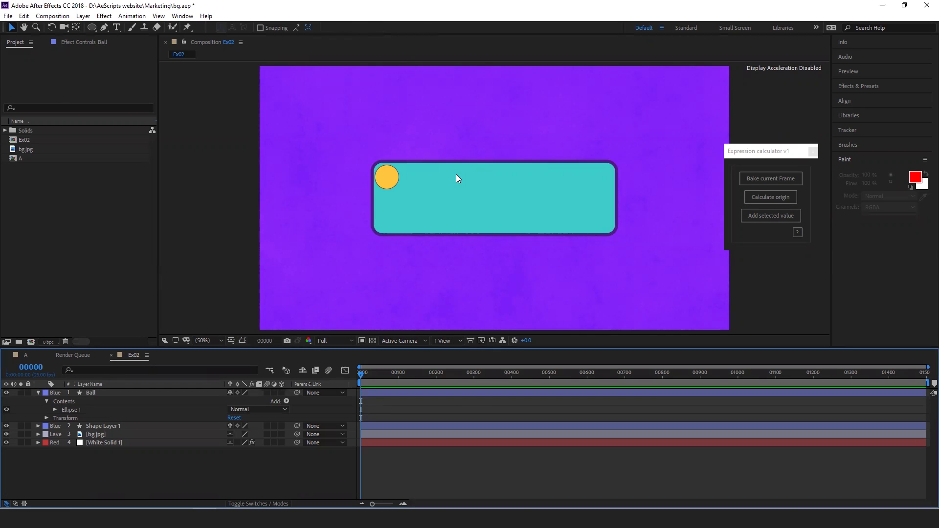
Move the Ball layer around inside the teal base and leave it near the base's centre.
click(97, 392)
click(102, 426)
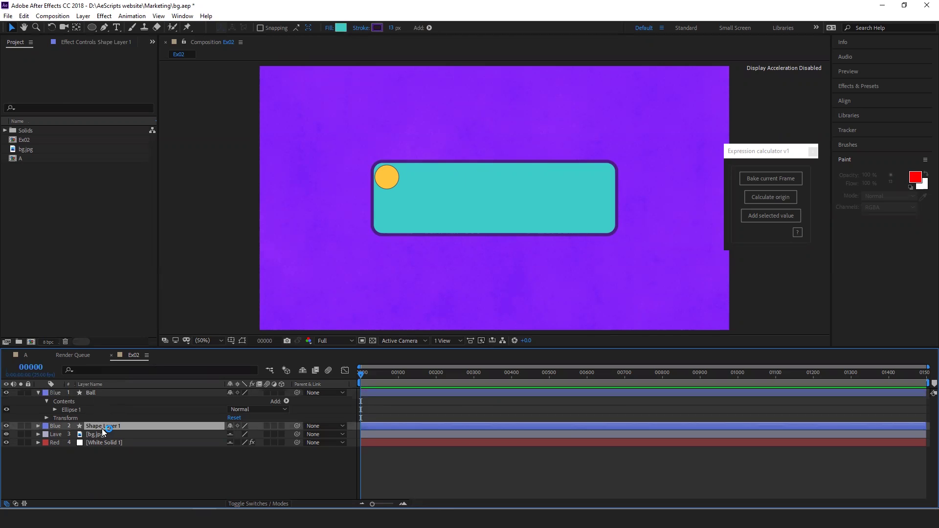
click(93, 393)
drag(386, 183, 604, 228)
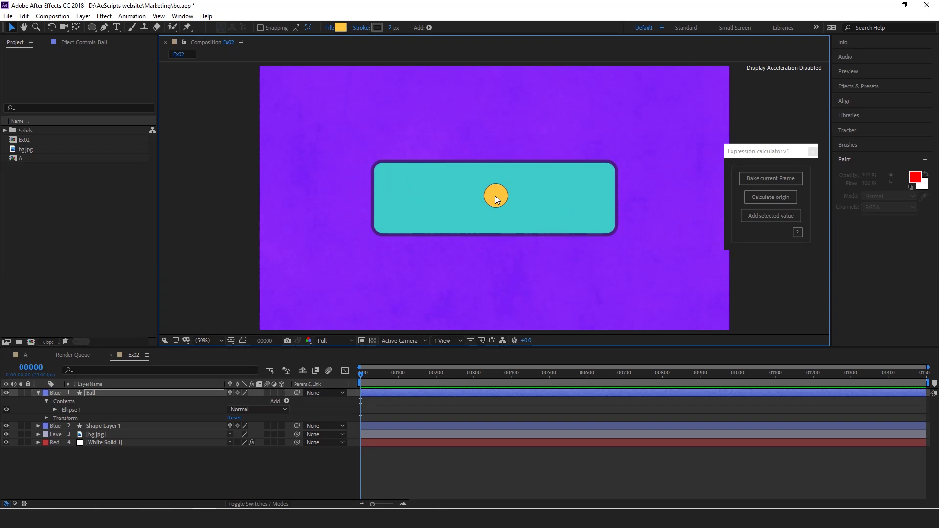
mouse_move(494, 200)
mouse_down()
mouse_move(402, 186)
mouse_move(611, 236)
mouse_move(489, 199)
mouse_up()
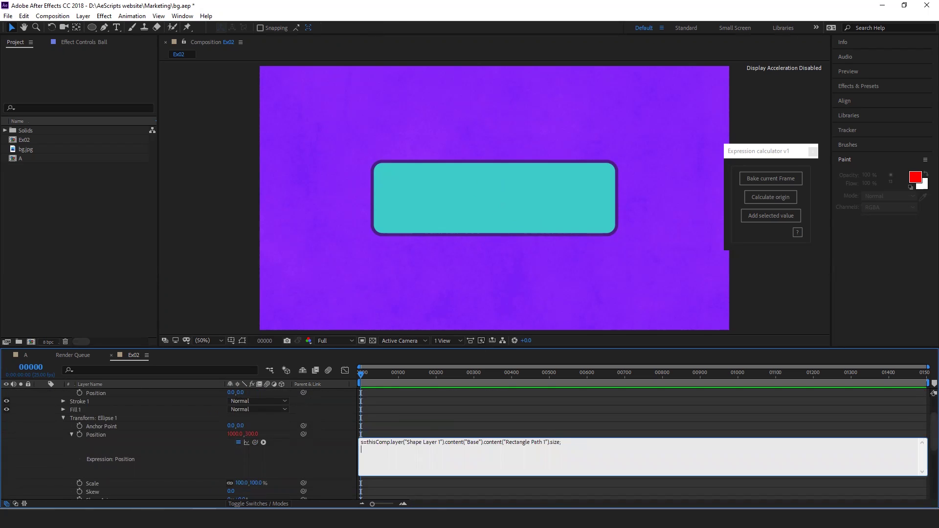
Complete the Position expression of Ball's Ellipse 1 with k1=[-s[0]/2,-s[1]/2], k2=[s[0]/2,s[1]/2] and linear(time,0,1,k1,k2).
text(k1=[-s[0]/2,-s[1]/2];)
key(Return)
text(k2=[s[0]/2,s[1]/2];)
key(Return)
text(linear())
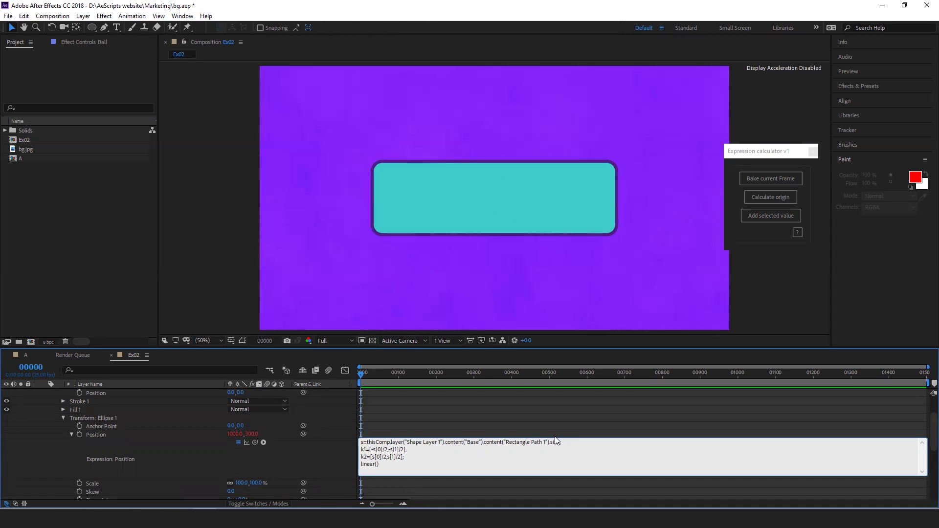
text(time,0,1,k1,k2)
click(308, 462)
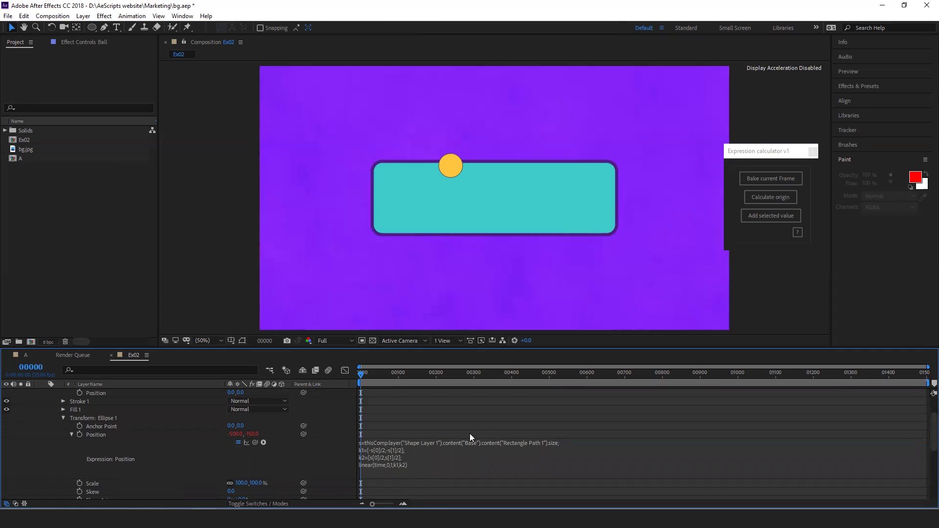
Comment out the k2 and linear lines of the Position expression so only k1 is evaluated.
click(380, 466)
click(397, 464)
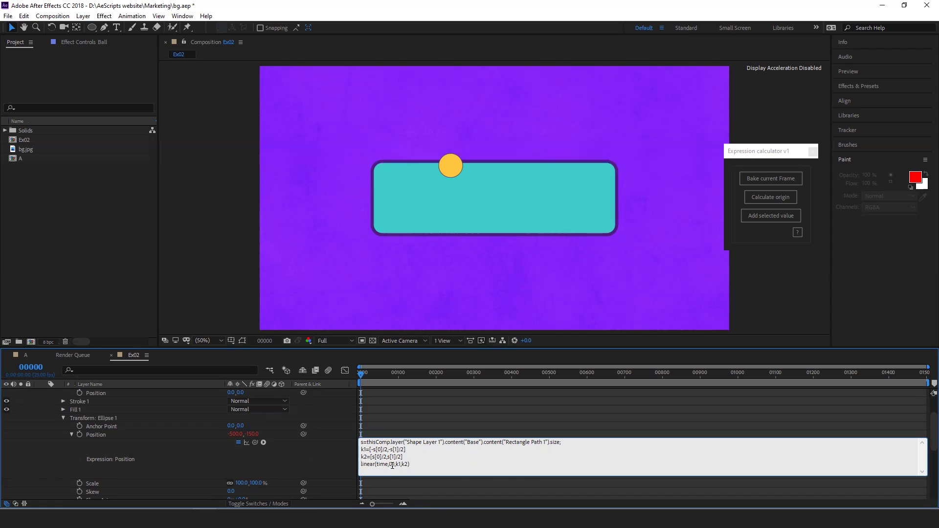
key(Home)
text(//)
key(Up)
key(Home)
text(//)
click(328, 463)
click(378, 460)
click(366, 448)
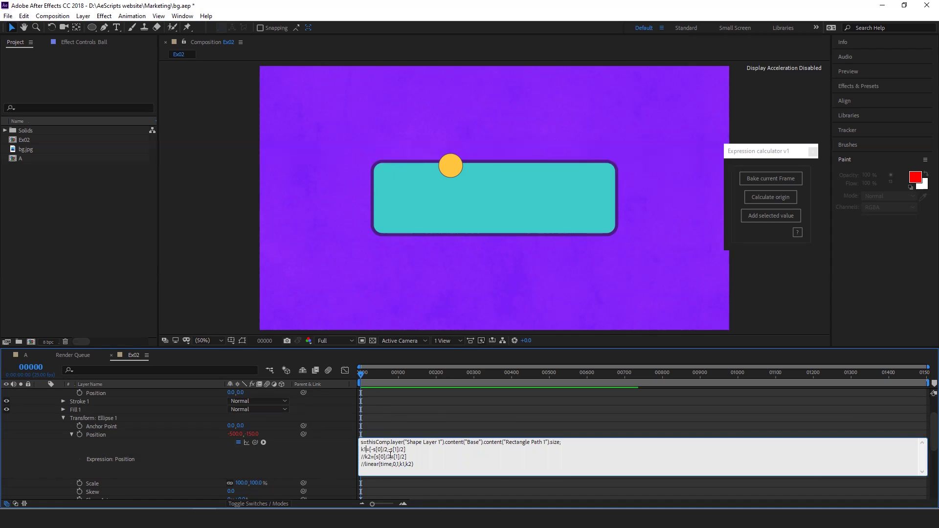
drag(425, 448, 370, 449)
Disable the ellipse's Position expression and move the Ball layer into the upper-left corner of the teal base.
click(96, 418)
scroll(159, 426, up, 2)
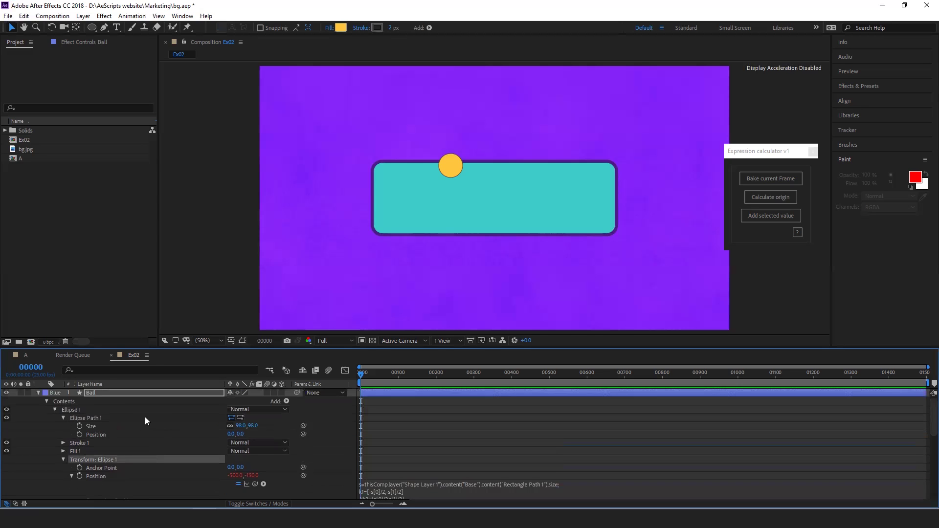
click(114, 392)
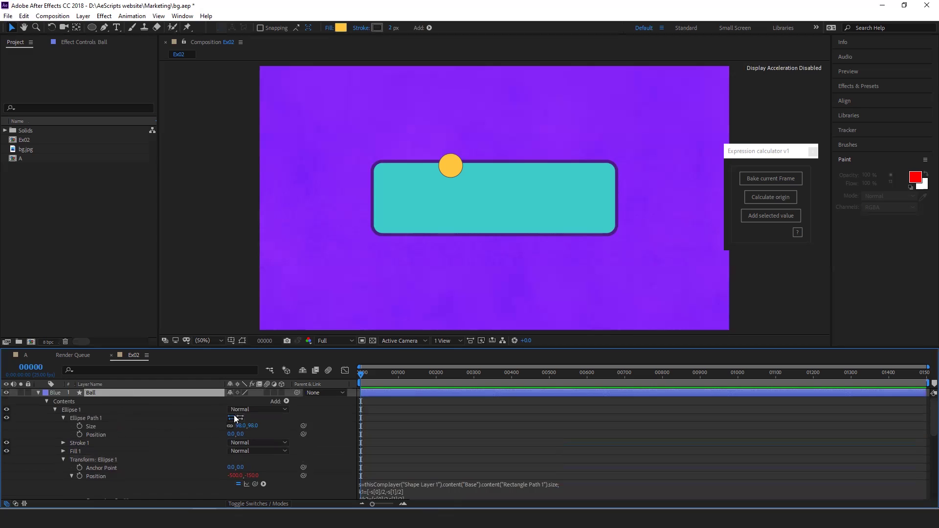
click(237, 484)
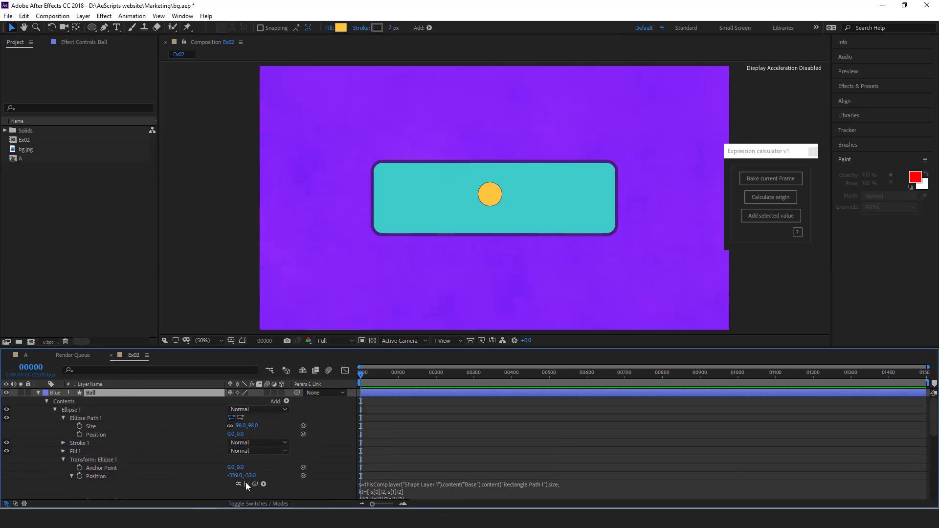
drag(492, 195, 394, 179)
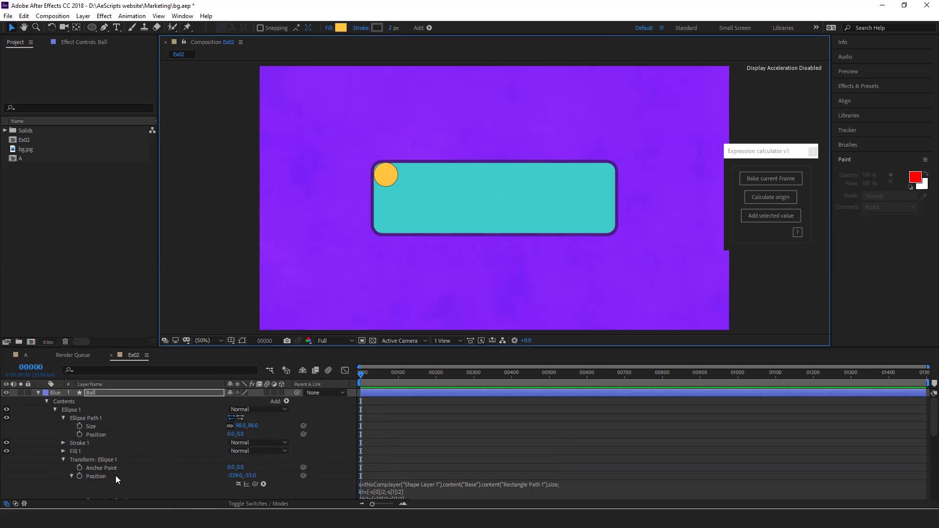
Apply Calculate origin to the ellipse's Position property.
click(102, 476)
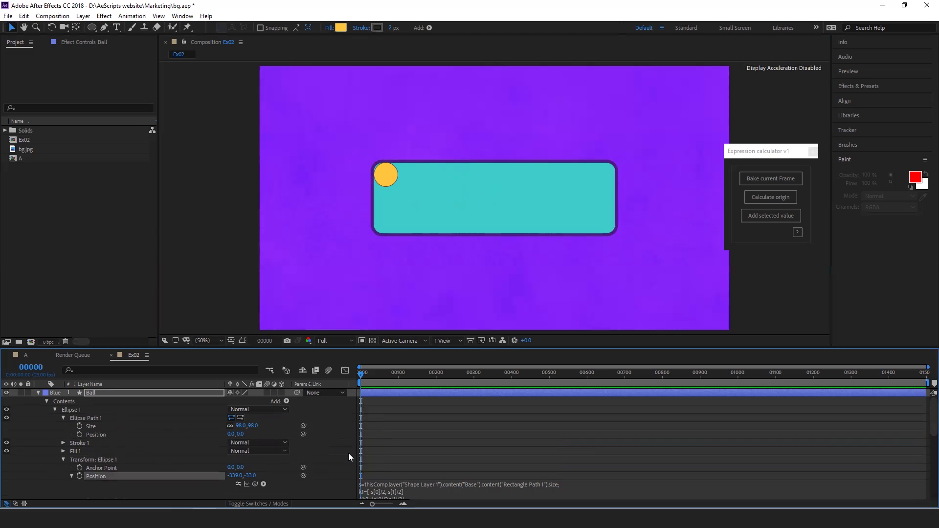
click(776, 203)
scroll(417, 439, down, 5)
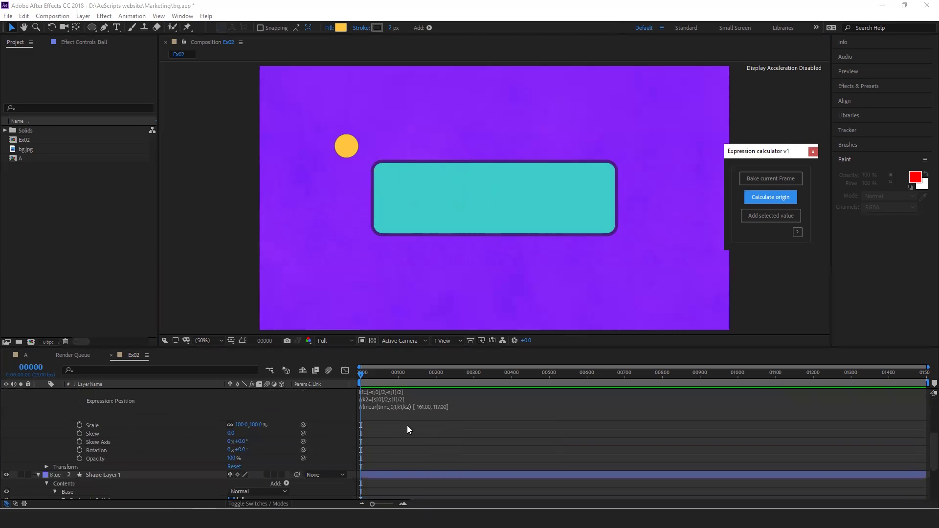
Move the offset -[-161.00,-117.00] from the commented linear line to the end of the k1 line.
scroll(410, 430, up, 3)
click(425, 456)
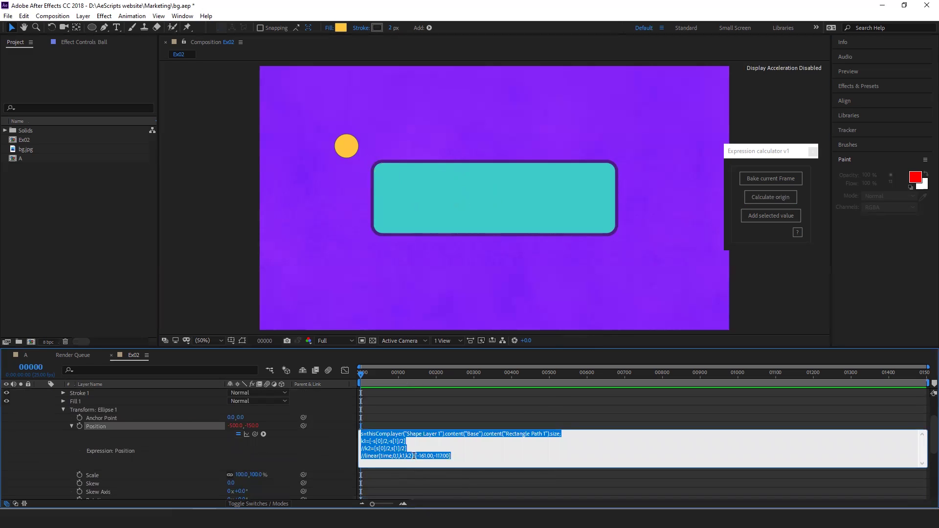
drag(413, 456, 480, 456)
key(ctrl+c)
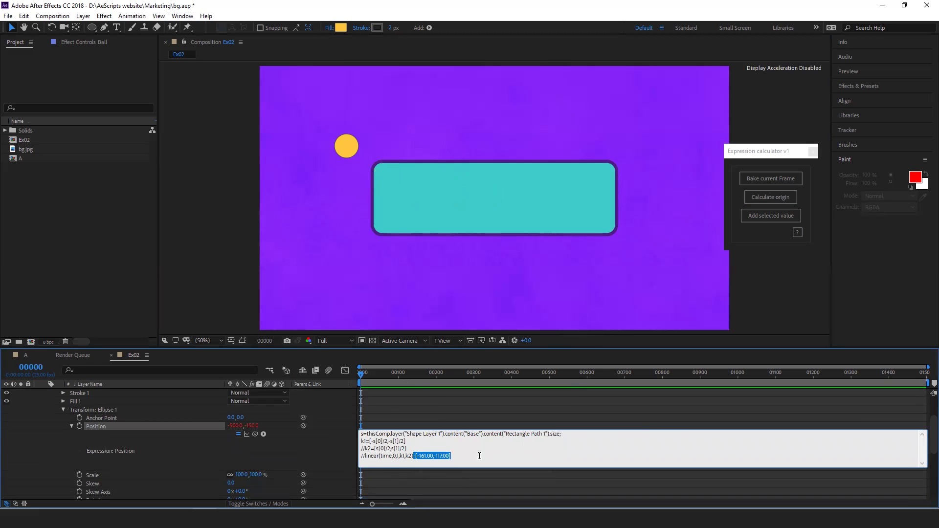
key(BackSpace)
key(ctrl+v)
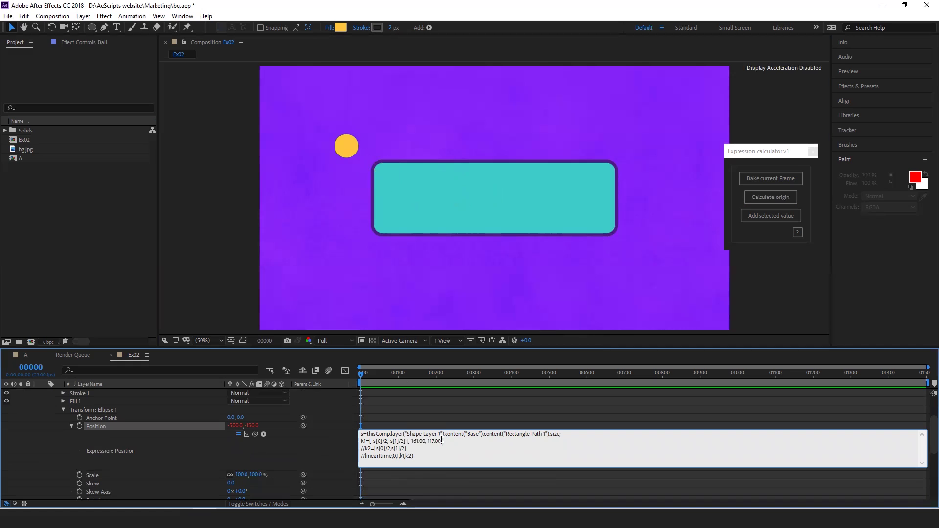
text(;)
key(KP_Enter)
Uncomment the k2 line and compare the ball's placement with the Position expression off and on.
click(366, 448)
click(368, 443)
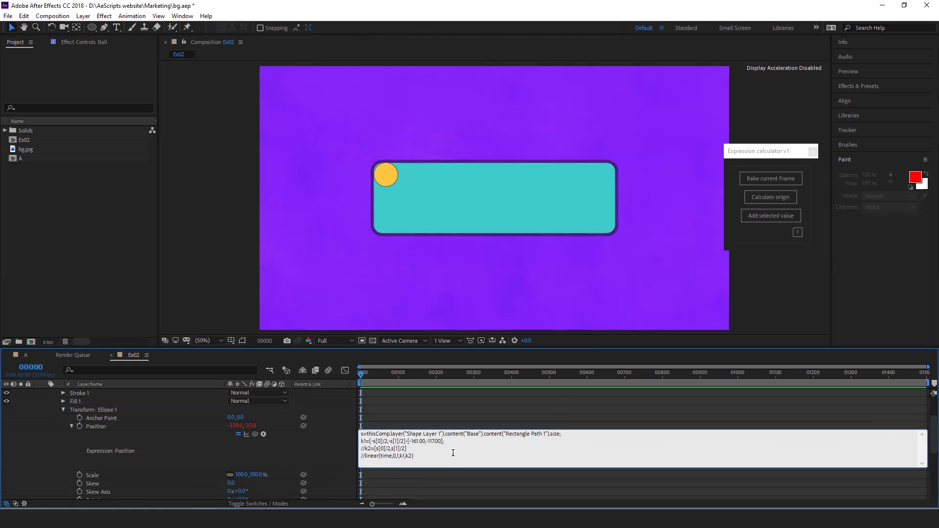
key(BackSpace)
key(BackSpace)
click(310, 450)
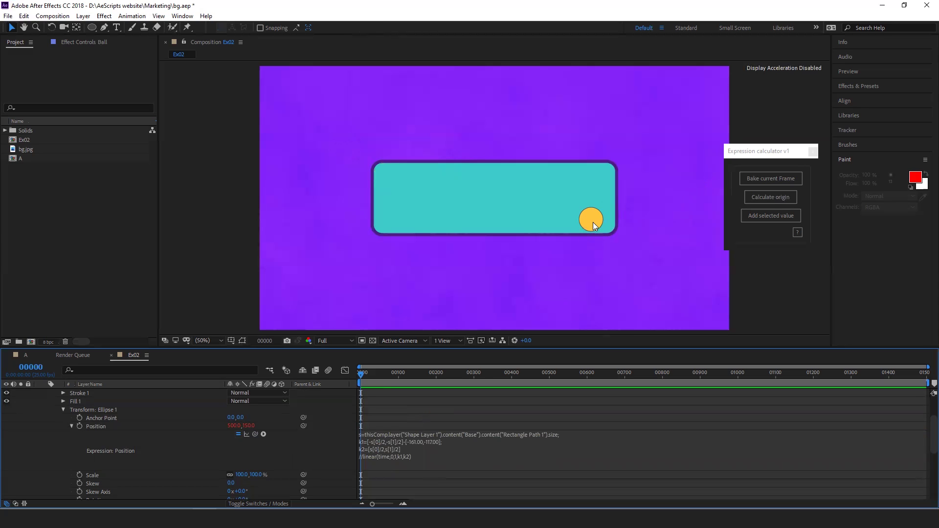
click(238, 435)
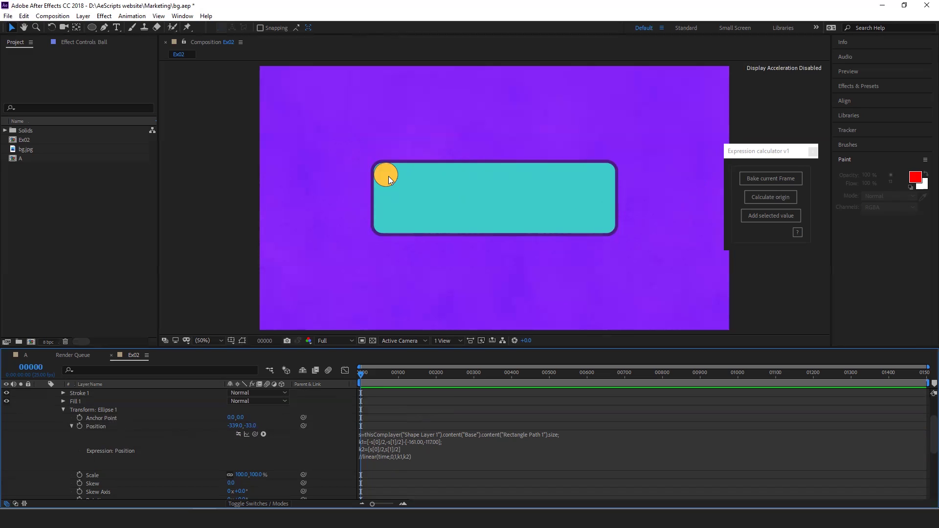
click(239, 434)
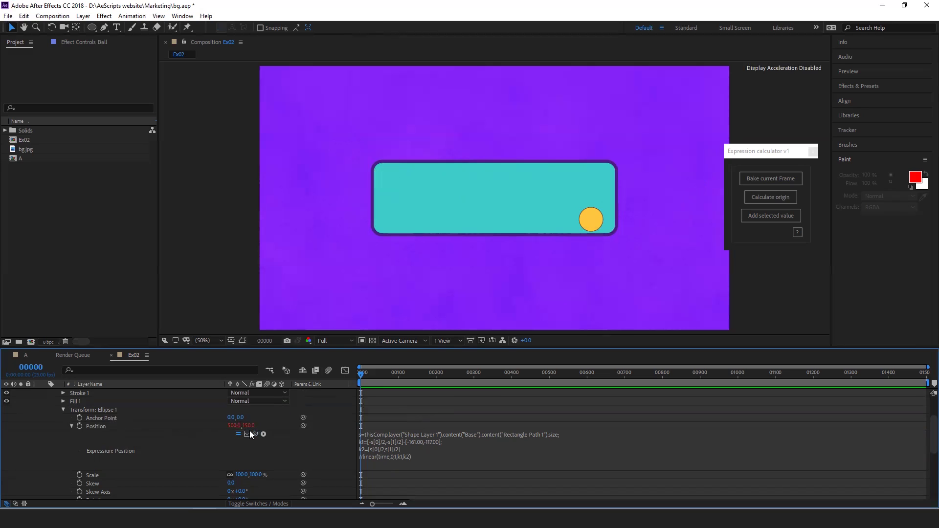
Bake the current frame of Position with Y at 150, and move the ball into the base's lower-right corner at about 544,154.
click(99, 427)
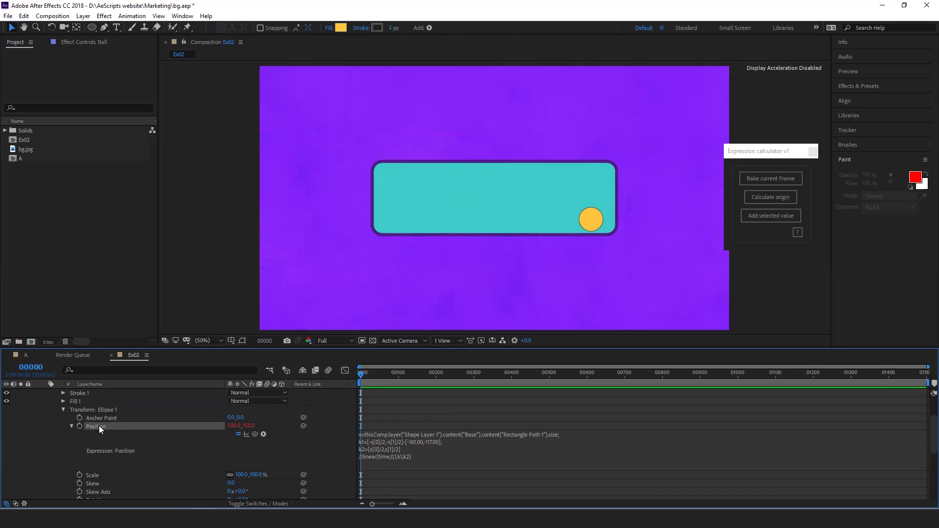
click(772, 179)
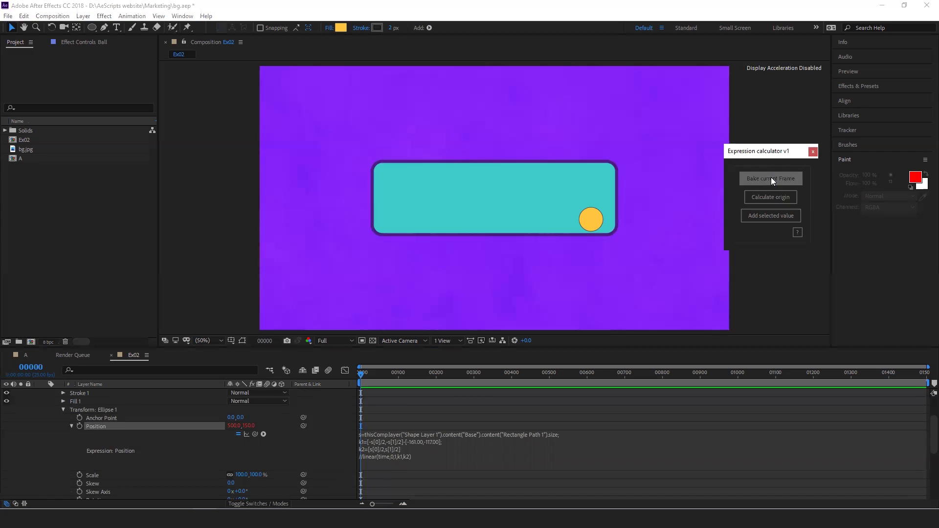
click(248, 426)
text(150)
key(Return)
drag(593, 221, 604, 221)
Apply Calculate origin to Position and move the offset -[-44.00,-4.00] from the linear line to the k2 line.
click(109, 427)
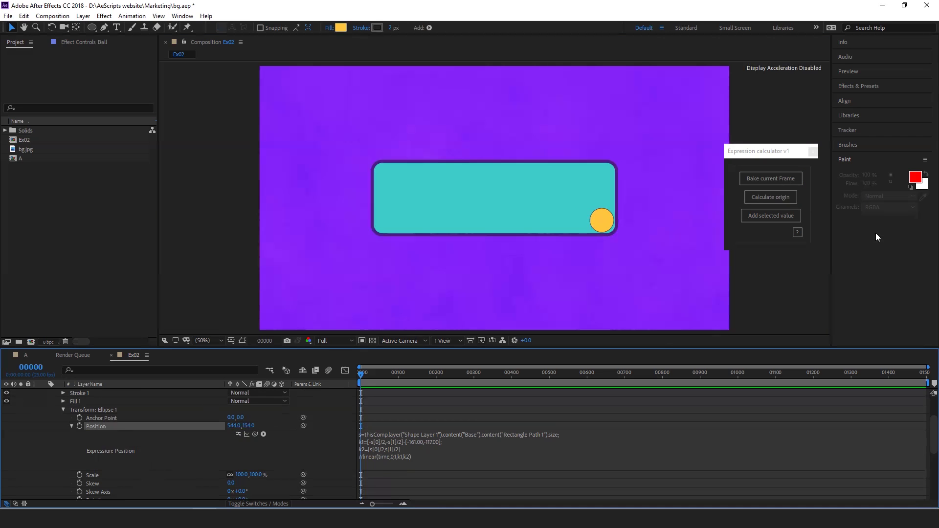
click(770, 196)
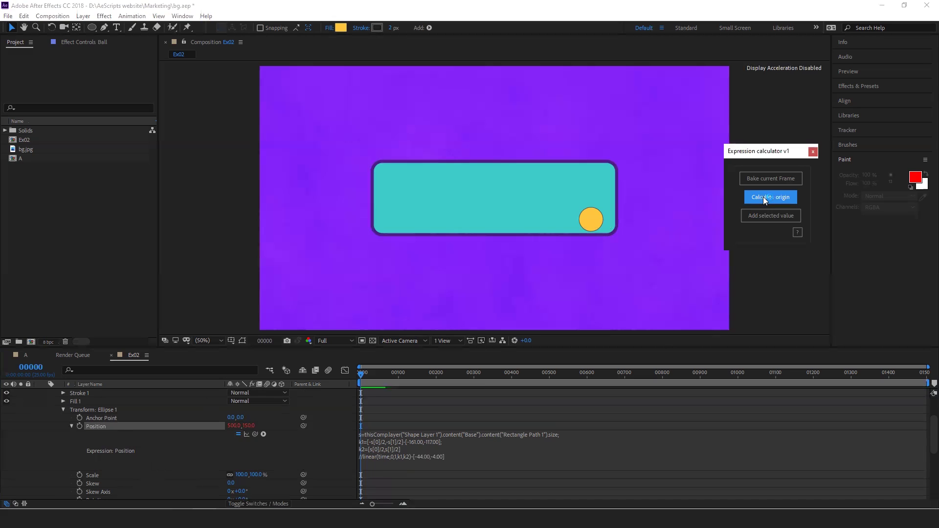
click(426, 457)
drag(415, 456, 514, 454)
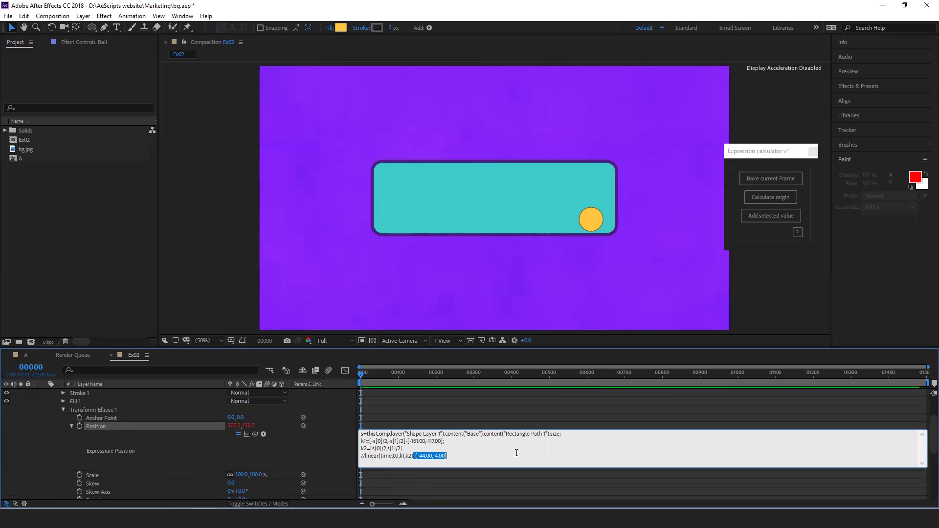
key(ctrl+x)
click(430, 447)
key(ctrl+v)
text(;)
click(300, 454)
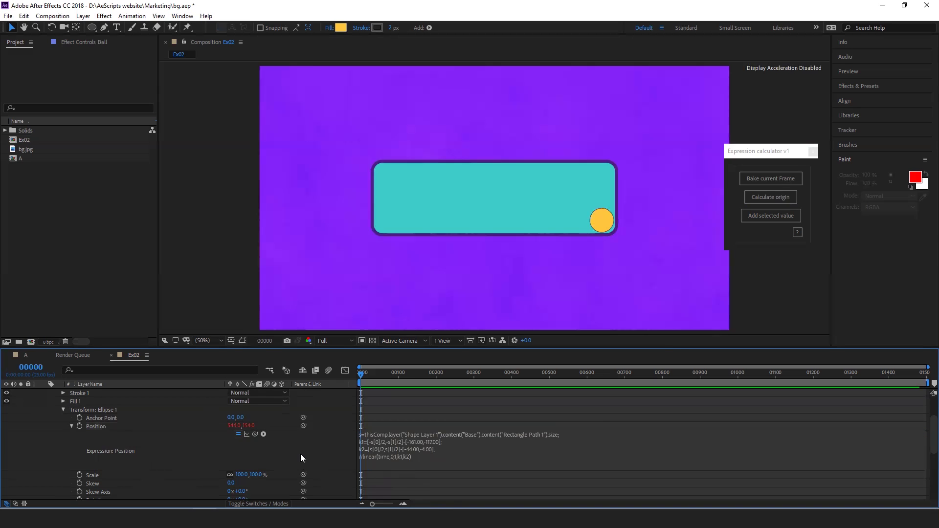
Uncomment the linear(time,0,1,k1,k2) line of the Position expression.
click(382, 460)
click(468, 465)
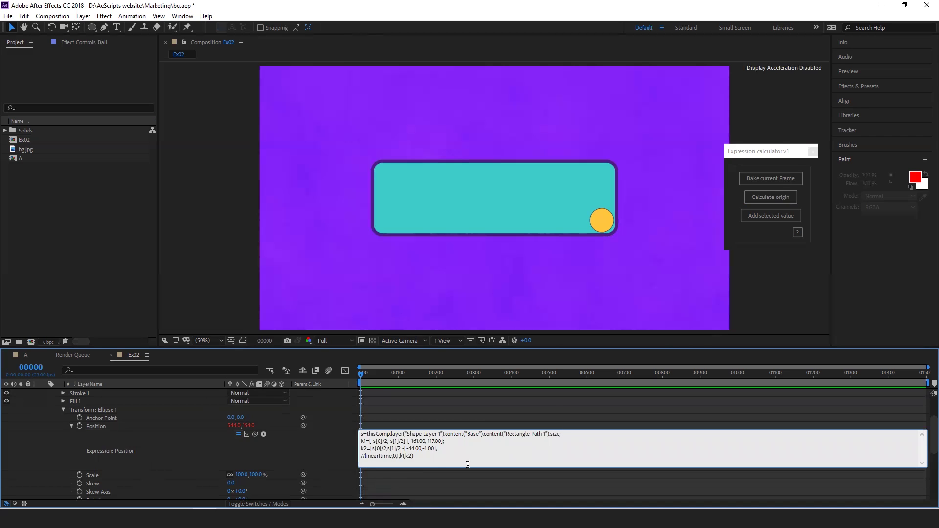
key(Home)
key(Delete)
key(Delete)
click(300, 458)
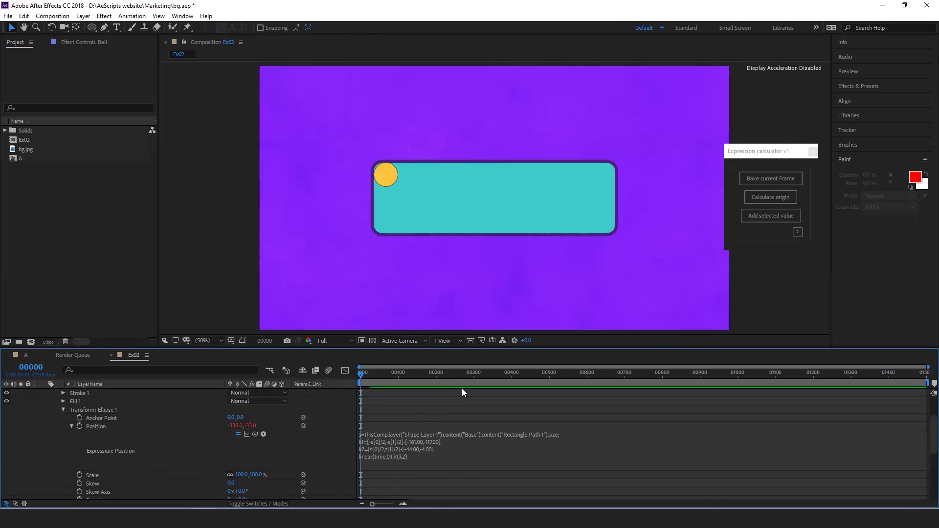
Scrub through the composition's first frames to preview the ball's motion across the base.
key(equal)
key(equal)
key(equal)
key(equal)
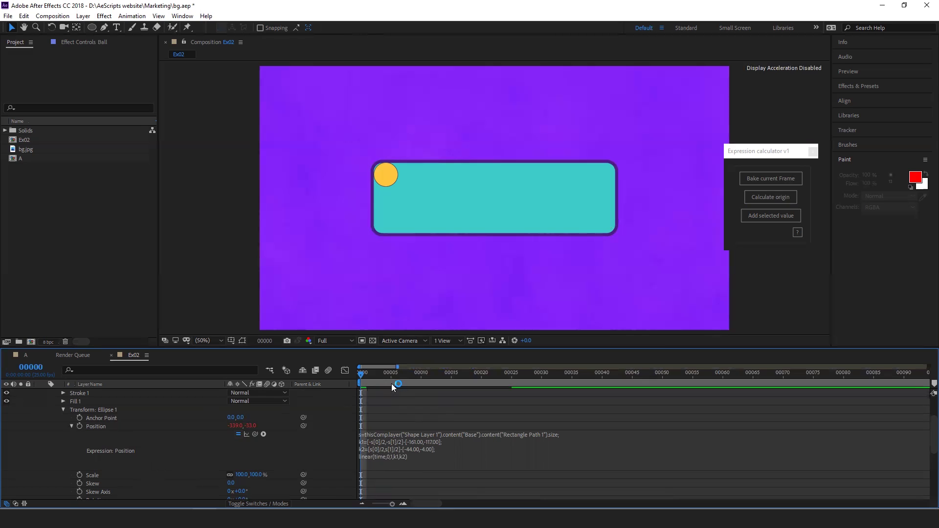
key(minus)
key(minus)
drag(367, 377, 399, 383)
Change the size of Shape Layer 1's Base rectangle and scrub the timeline to check the ball's motion.
scroll(127, 465, down, 3)
drag(243, 458, 286, 453)
mouse_move(400, 377)
mouse_down()
mouse_move(344, 379)
mouse_move(410, 382)
mouse_up()
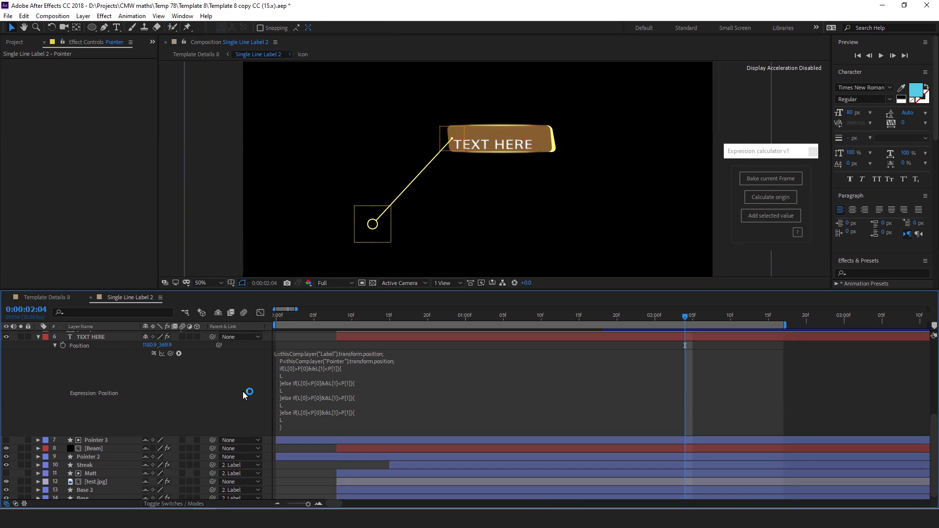
Move the Pointer slightly up in Single Line Label 2 and enable the TEXT HERE layer's Position expression.
drag(383, 242, 389, 248)
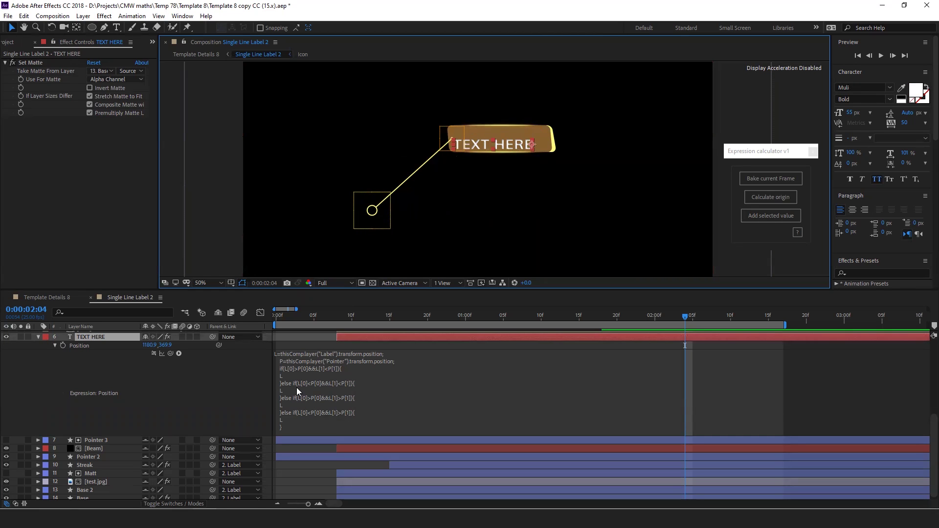
click(322, 373)
click(322, 374)
click(308, 403)
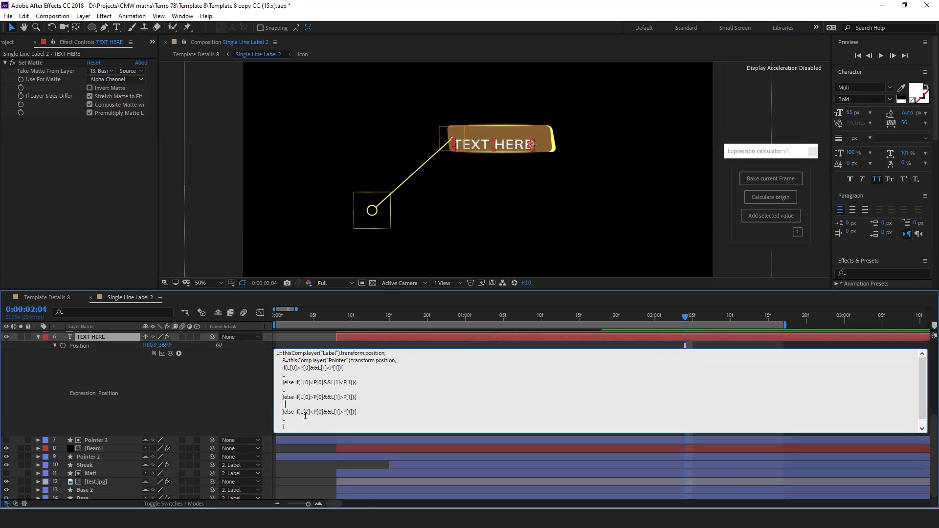
key(KP_Enter)
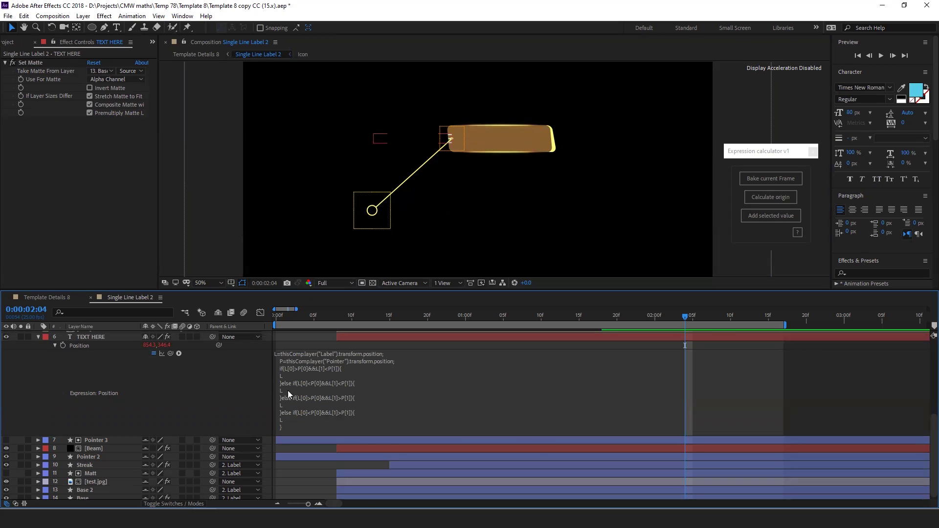
Disable TEXT HERE's Position expression and centre the text inside the brown label.
click(154, 355)
click(499, 145)
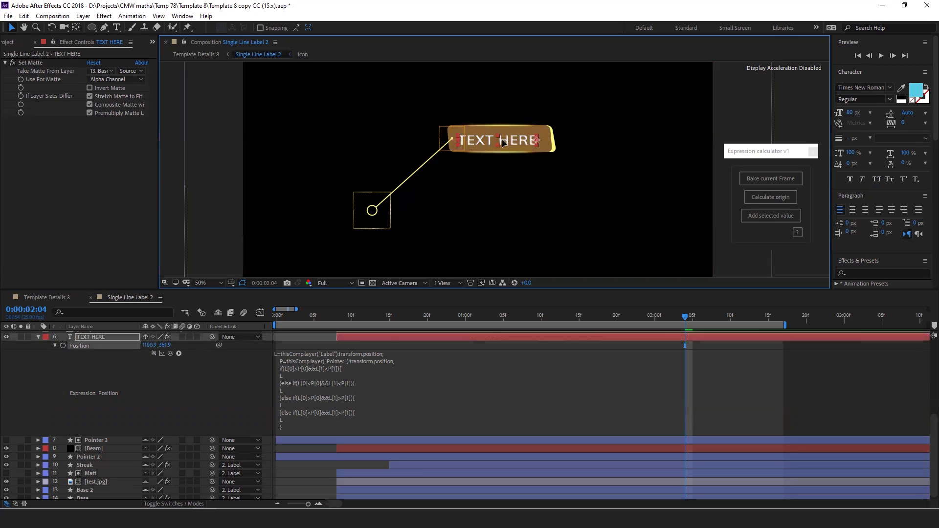
drag(502, 140, 501, 139)
key(ctrl+z)
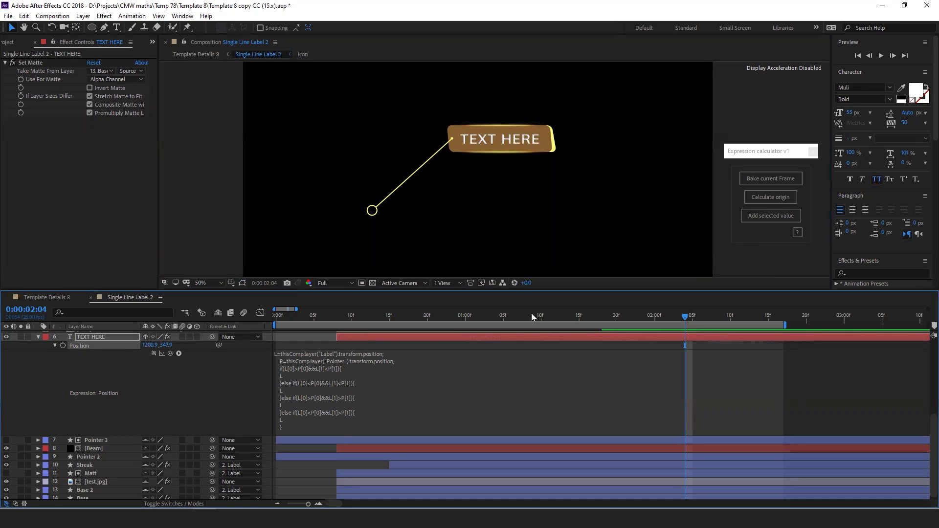
Apply Calculate origin to TEXT HERE's Position and move the resulting offset from the expression's end to the L of the first if branch.
click(771, 198)
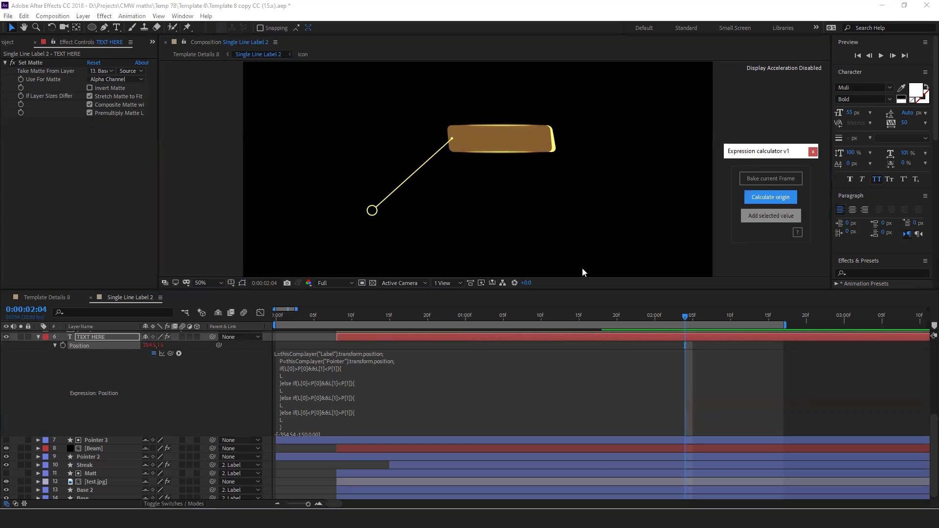
click(345, 412)
scroll(346, 413, down, 1)
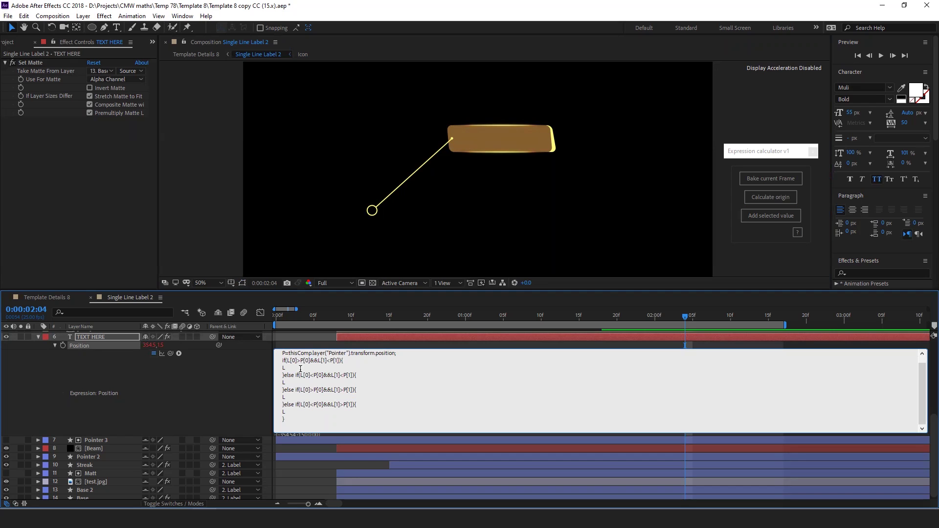
key(ctrl+v)
click(242, 389)
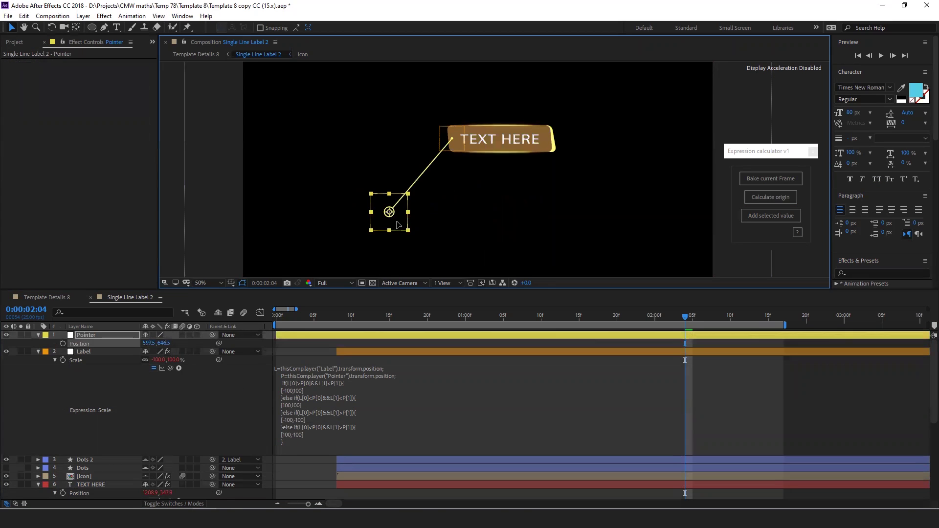
Move the Pointer below and to the right of the label and disable TEXT HERE's Position expression.
drag(398, 225, 521, 224)
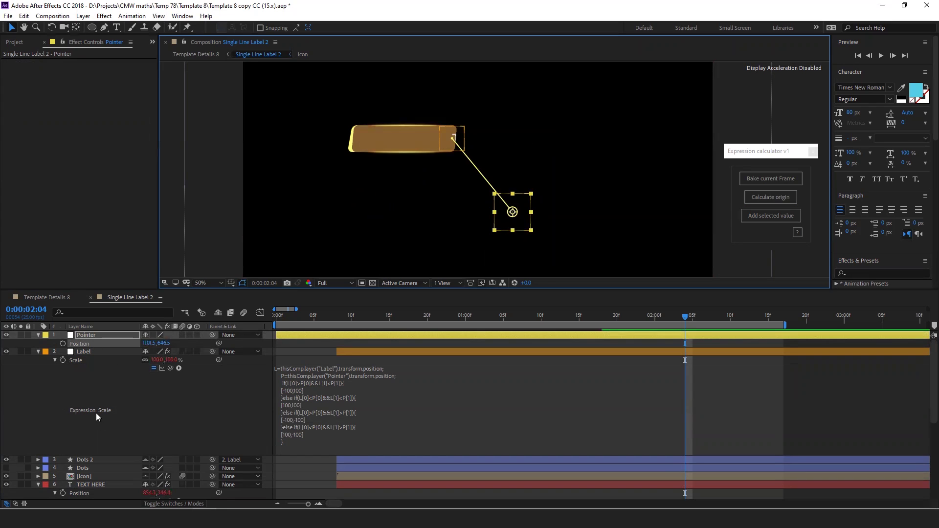
click(102, 485)
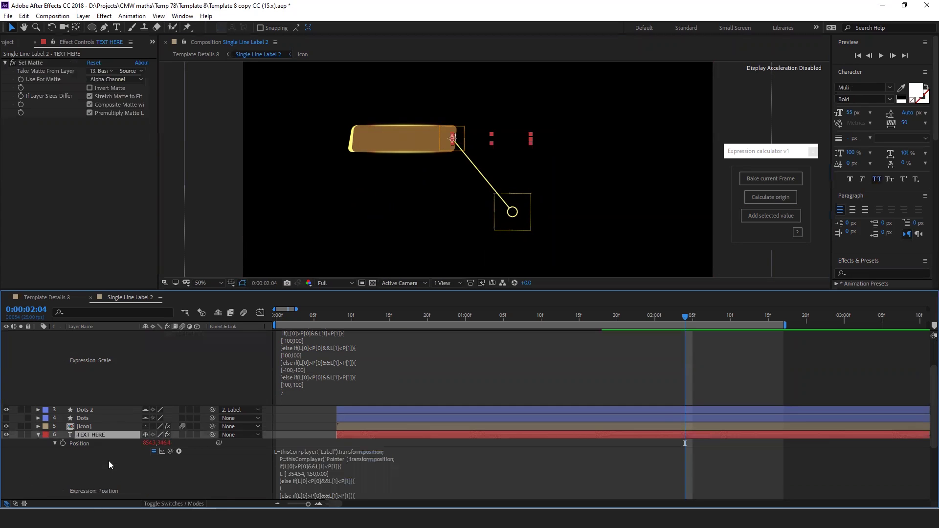
click(154, 451)
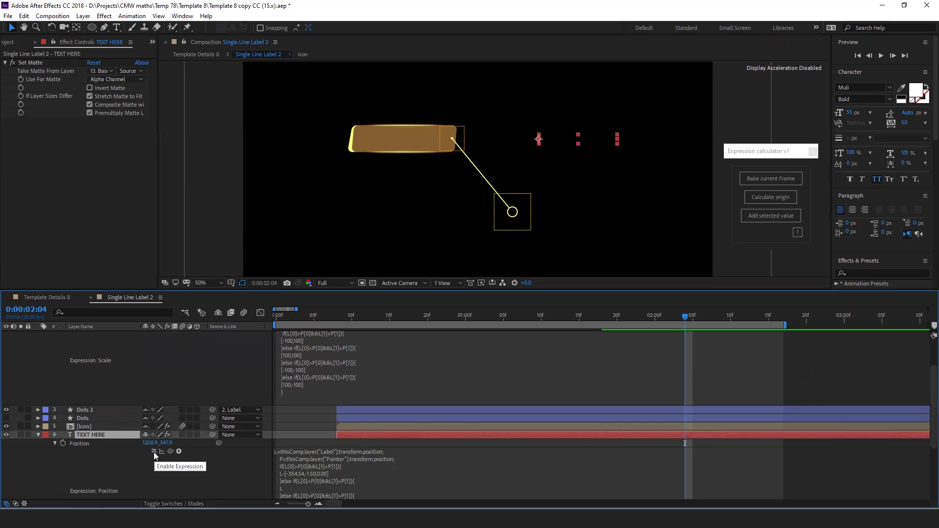
Centre the TEXT HERE layer inside the brown label for the lower-right Pointer placement and hide the layer controls.
key(ctrl+z)
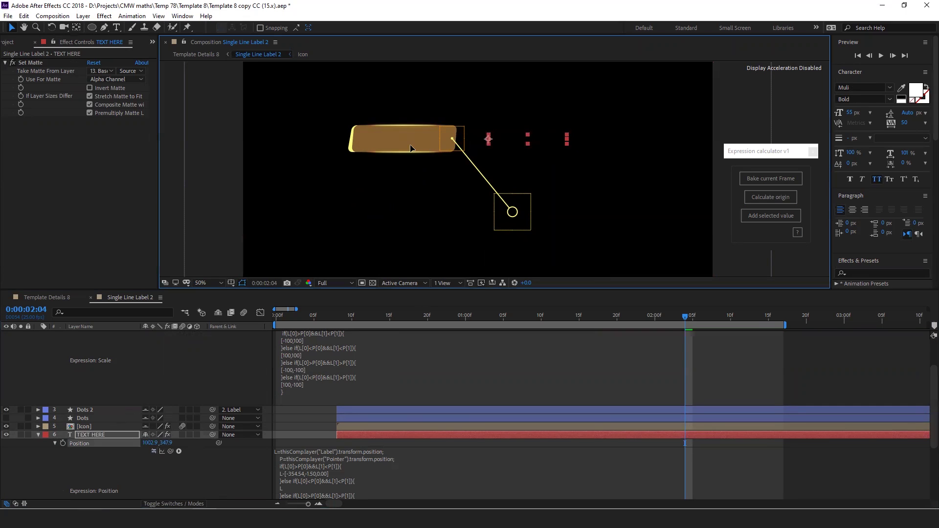
drag(395, 145, 395, 139)
key(ctrl+shift+h)
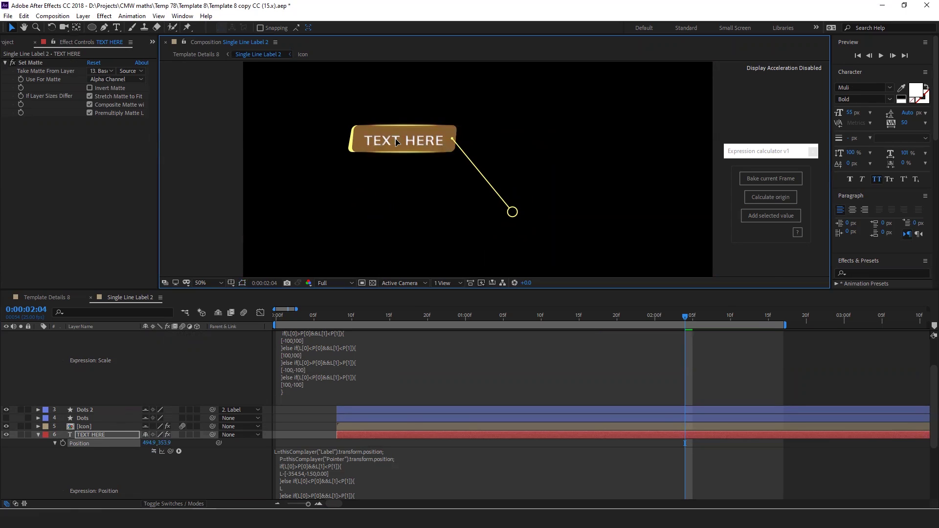
Apply Calculate origin to TEXT HERE's Position and move the offset -[361.46,0.50,0.00] from the expression's end to the L of the second branch.
click(109, 443)
click(770, 197)
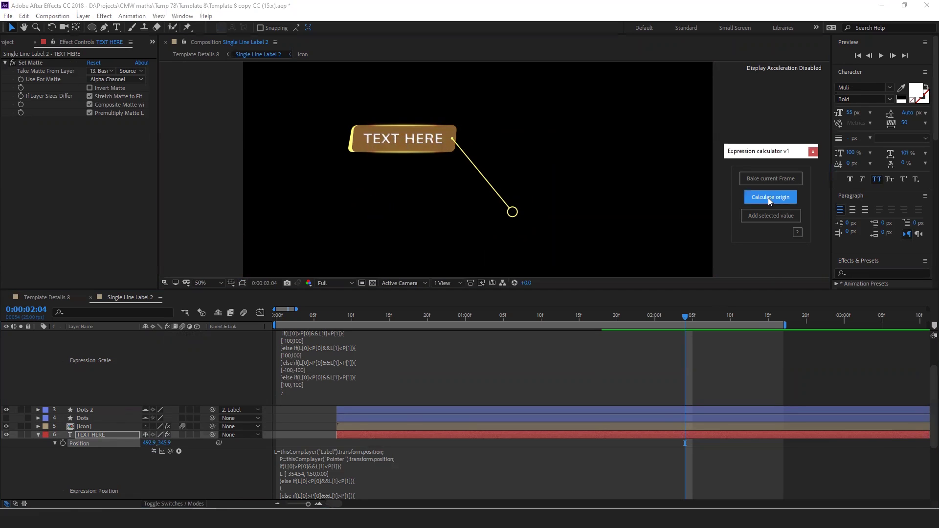
scroll(206, 459, down, 5)
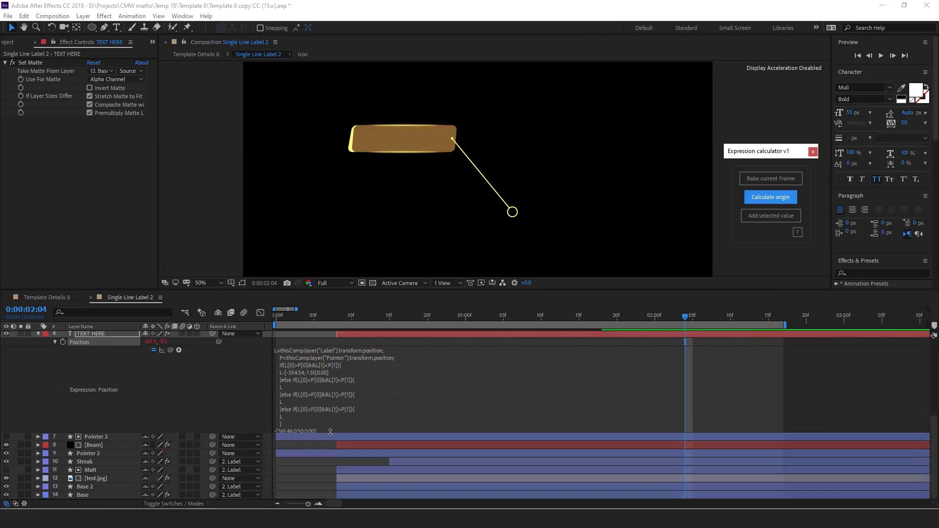
click(325, 459)
click(328, 437)
drag(328, 431, 227, 436)
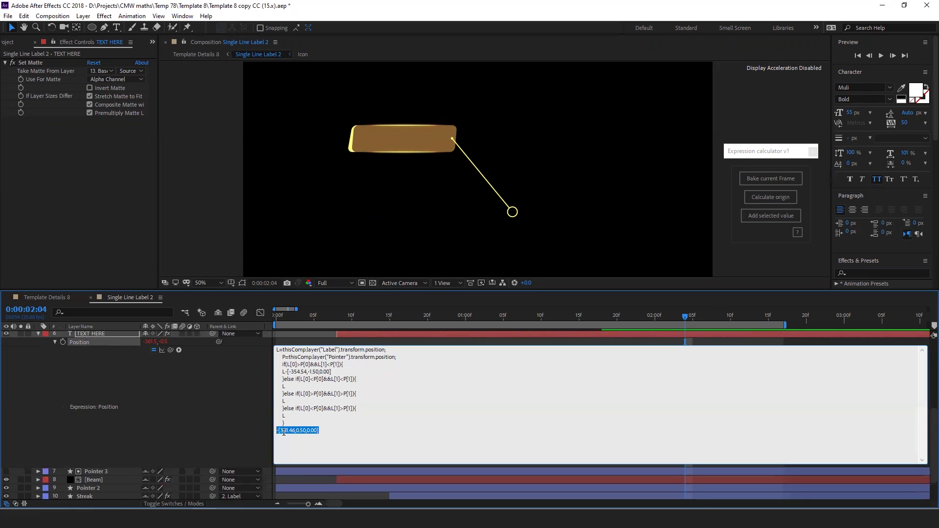
key(BackSpace)
key(ctrl+v)
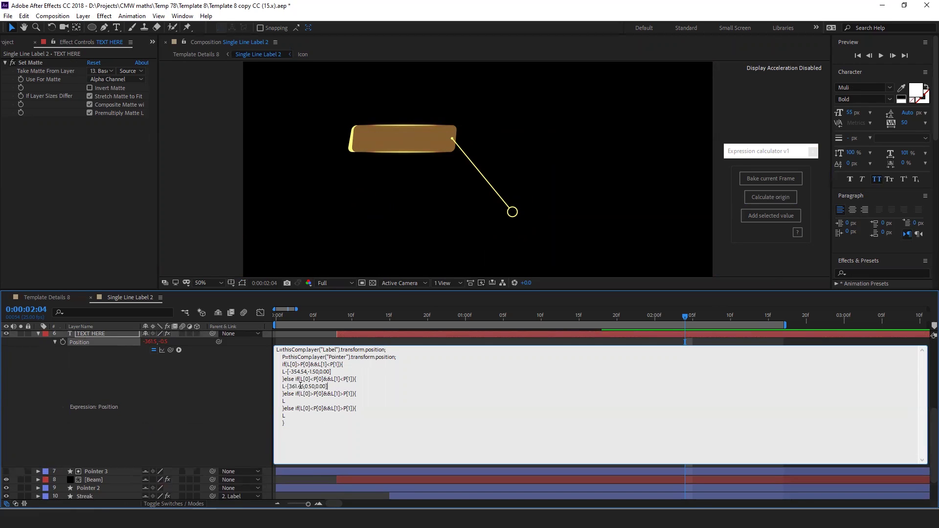
Move the Pointer above and to the left of the label and disable TEXT HERE's Position expression.
drag(502, 212, 387, 83)
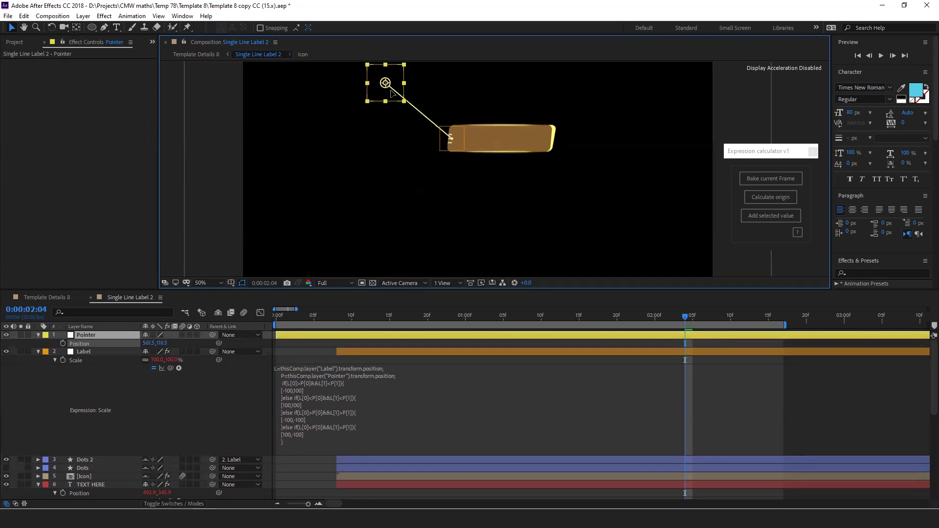
scroll(108, 401, down, 5)
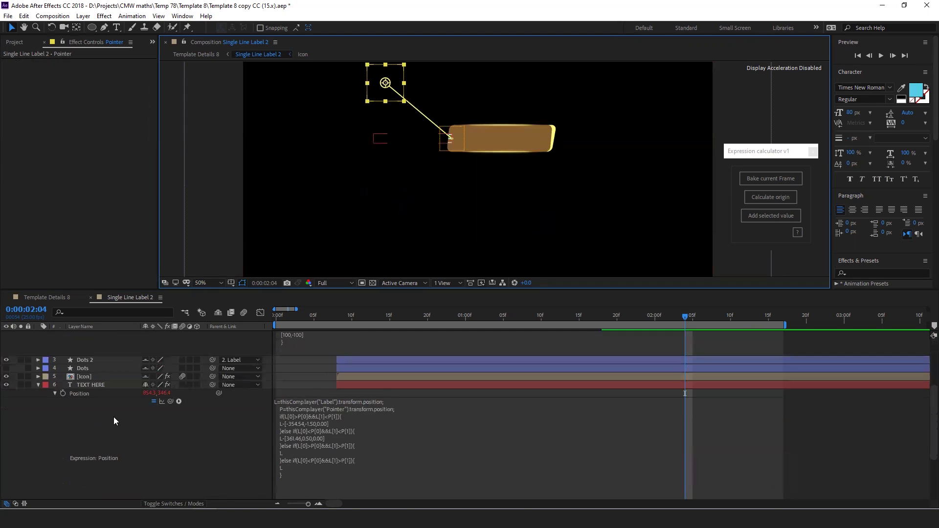
click(103, 385)
click(153, 402)
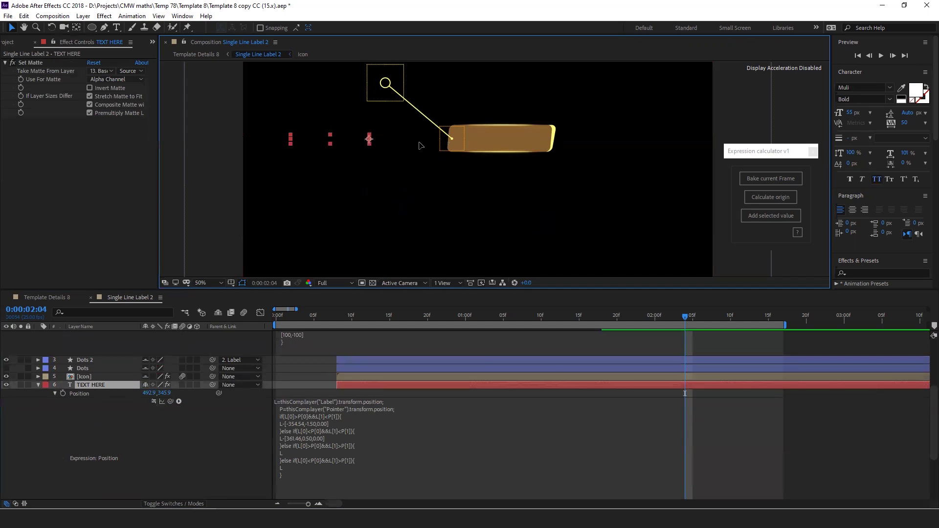
Place TEXT HERE inside the flipped label and nudge it slightly left to centre it.
drag(421, 146, 520, 143)
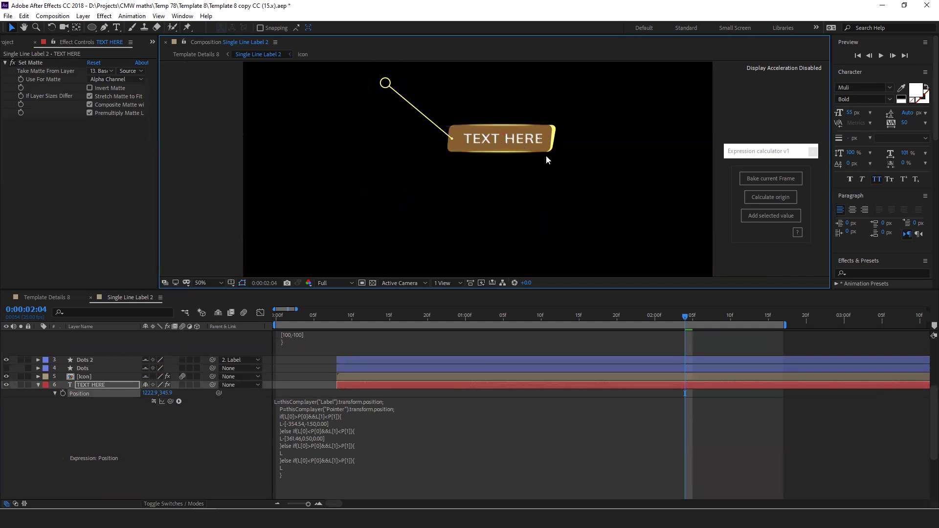
key(Left)
key(Left)
key(Left)
key(Left)
Apply Calculate origin to TEXT HERE's Position and move the offset -[-360.54,0.50,0.00] from the expression's end to the L of the third branch.
click(89, 394)
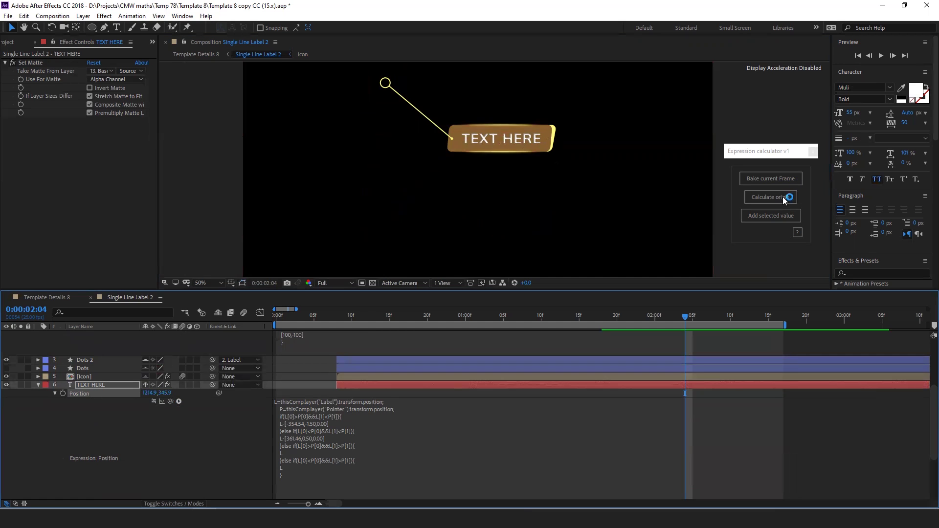
click(784, 200)
click(347, 484)
drag(350, 481, 179, 490)
key(ctrl+x)
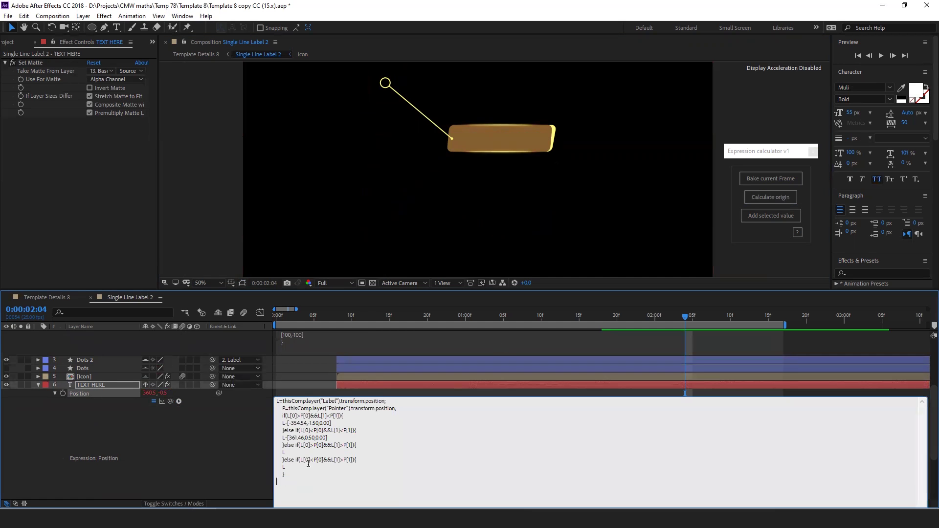
click(303, 452)
key(ctrl+v)
click(147, 442)
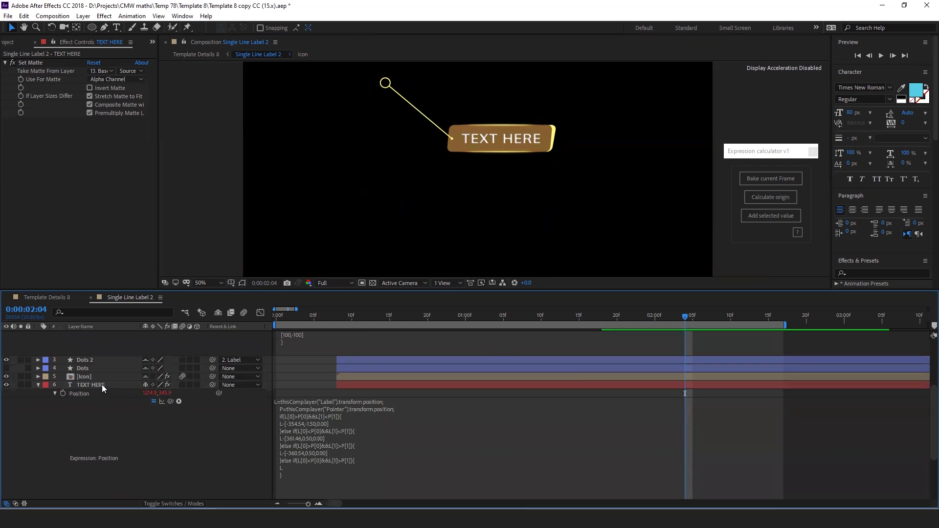
Move the Pointer above and to the right of the label.
click(102, 386)
scroll(145, 347, up, 4)
click(80, 352)
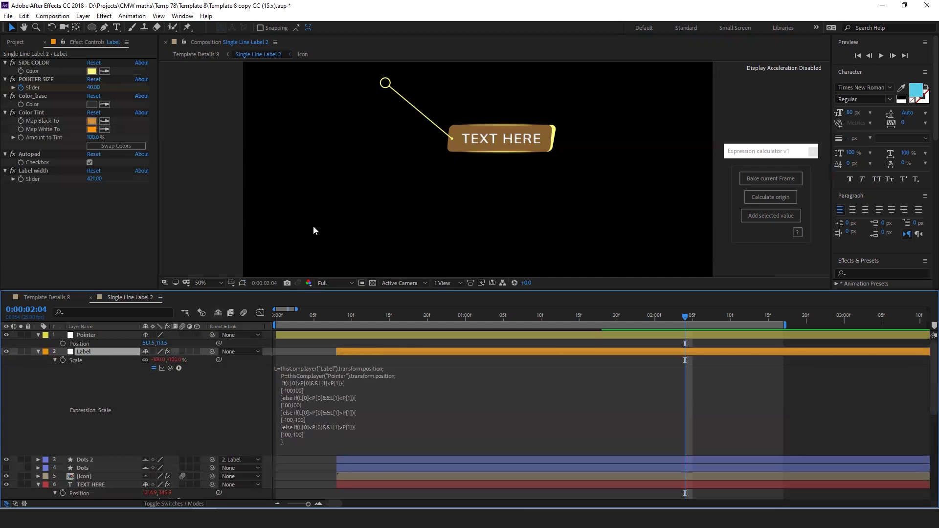
drag(394, 94, 571, 79)
Disable TEXT HERE's Position expression and centre the text inside the label for the upper-right Pointer placement.
click(92, 485)
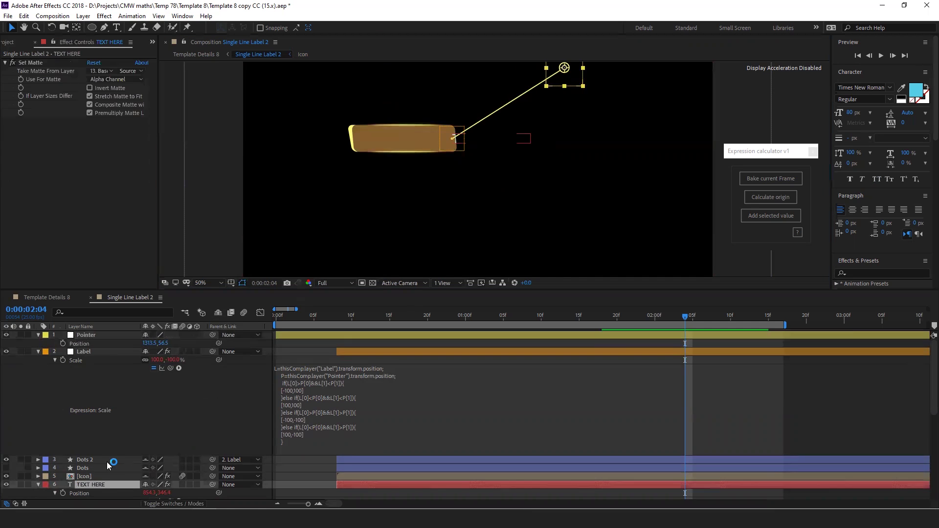
scroll(132, 465, down, 2)
click(153, 451)
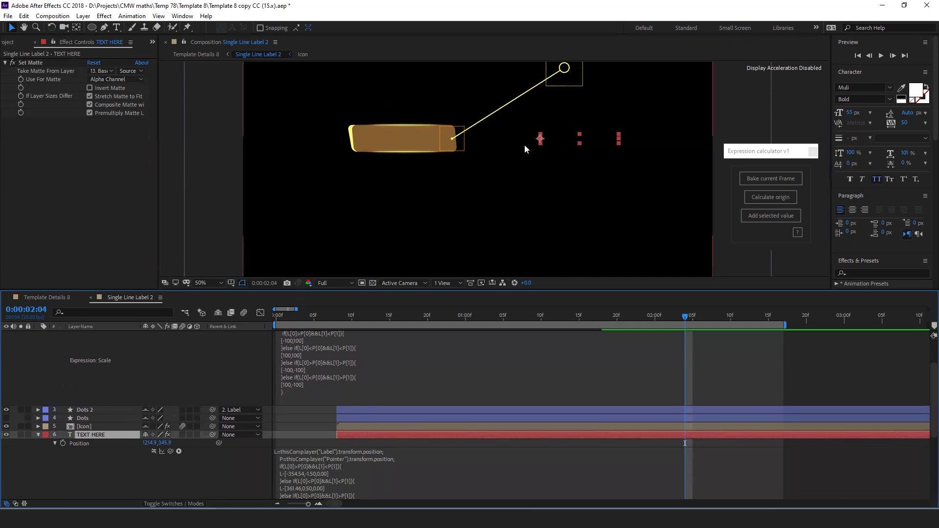
drag(388, 139, 377, 142)
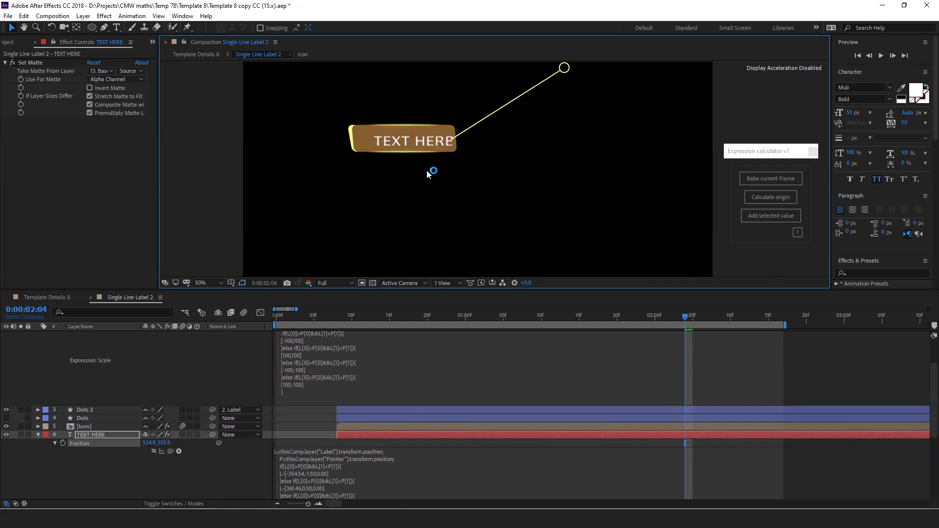
Apply Calculate origin to TEXT HERE's Position and move the offset -[369.46,0.50,0.00] from the expression's end to the L of the fourth branch.
click(771, 197)
scroll(342, 441, down, 5)
click(313, 405)
drag(320, 406, 220, 405)
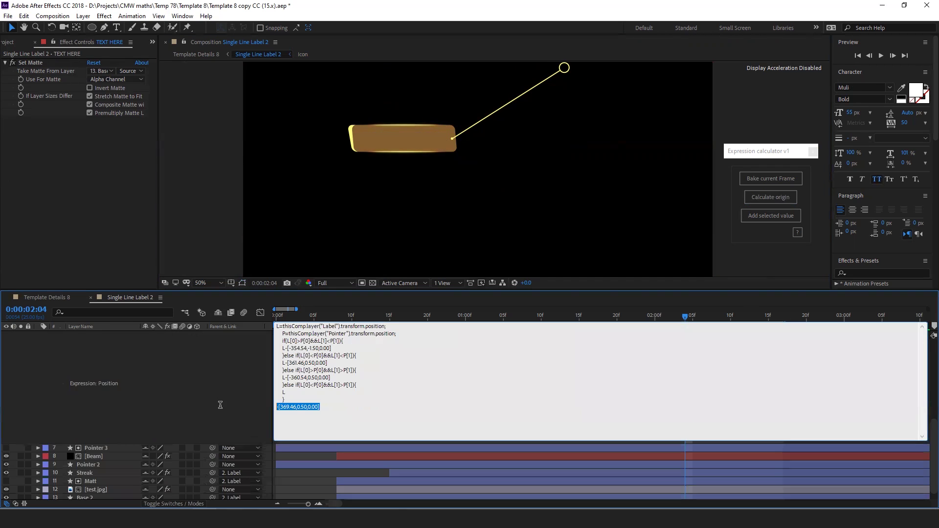
key(BackSpace)
key(ctrl+v)
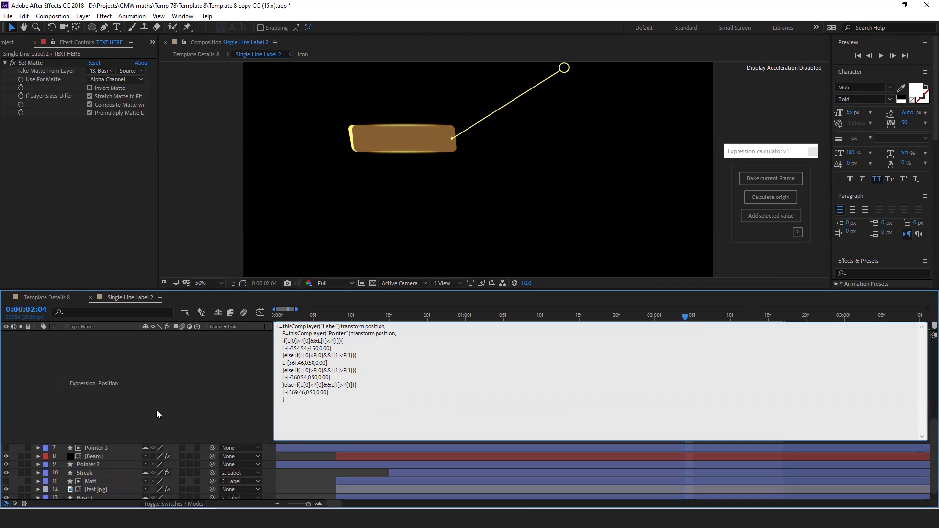
click(156, 410)
Move the Pointer around the label to its lower left to check the text's placement.
scroll(138, 380, up, 6)
click(106, 351)
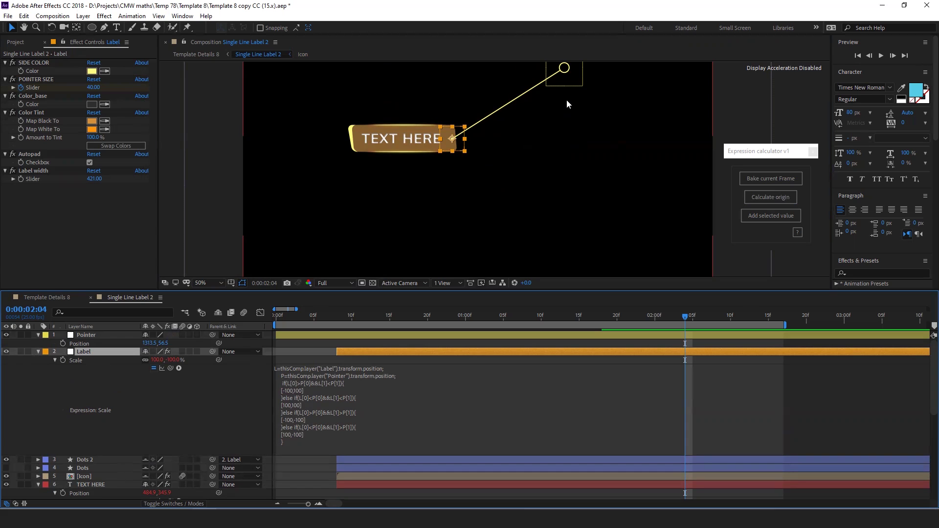
drag(574, 80, 397, 229)
drag(397, 229, 378, 221)
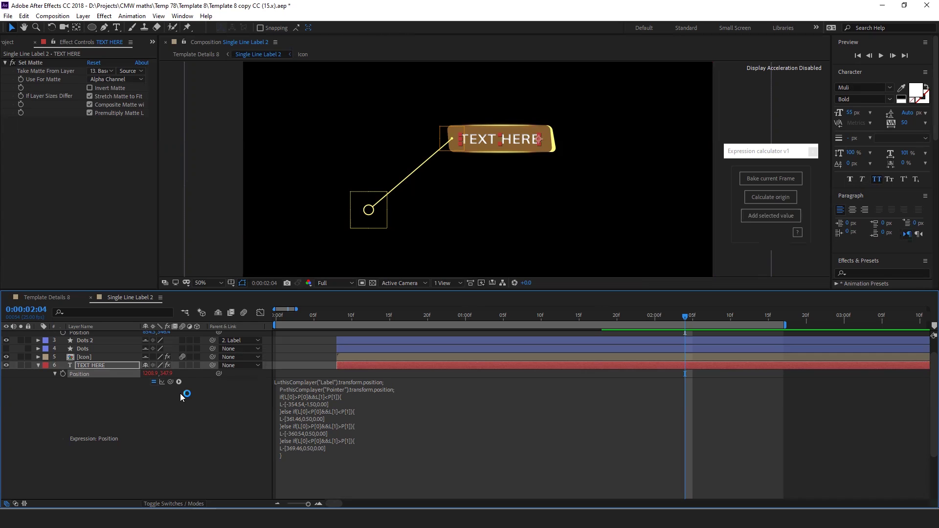
Append TEXT HERE's Position value to its expression with Add selected value, and delete the appended [1208.86,347.92,0.00] line.
click(85, 397)
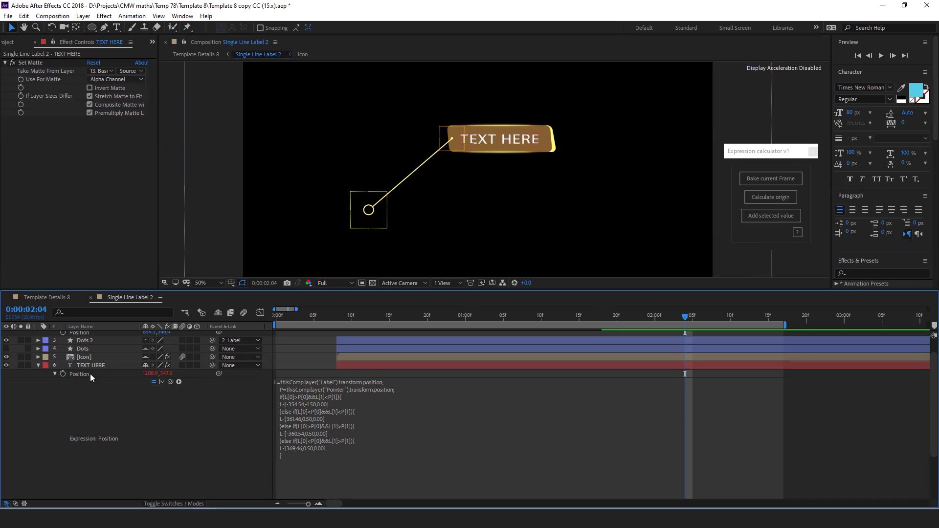
click(90, 374)
click(777, 215)
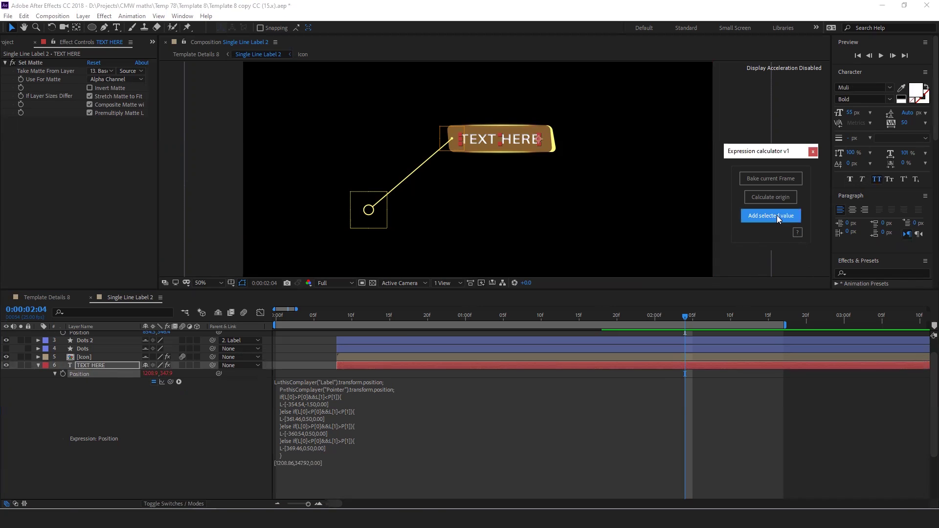
click(328, 473)
drag(328, 465, 263, 462)
key(BackSpace)
click(153, 421)
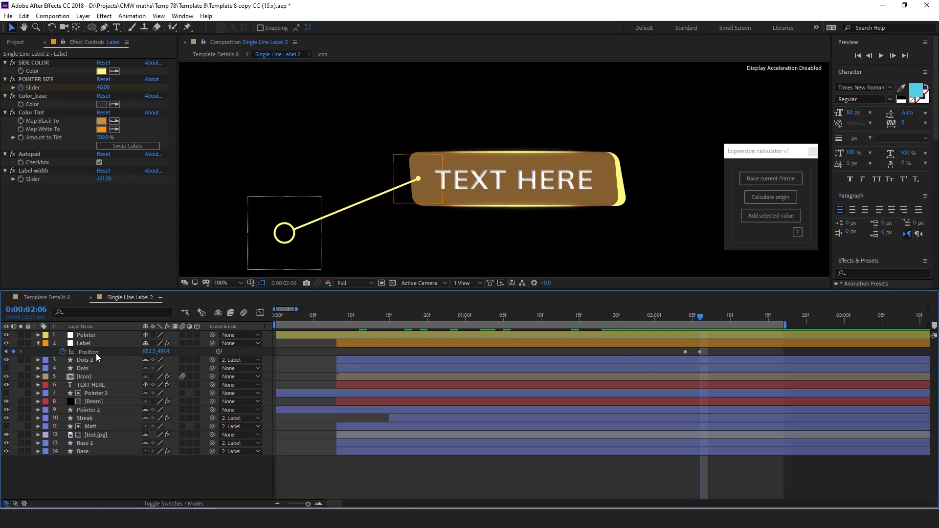
Select the Label layer's first Position keyframe and add its value [854.32,346.42,0.00] as the Position expression with Add selected value.
click(685, 353)
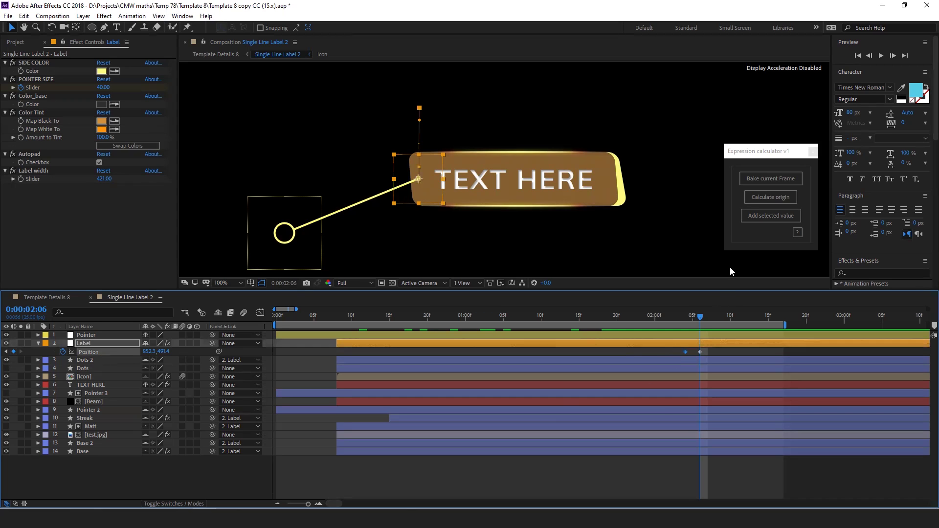
click(759, 219)
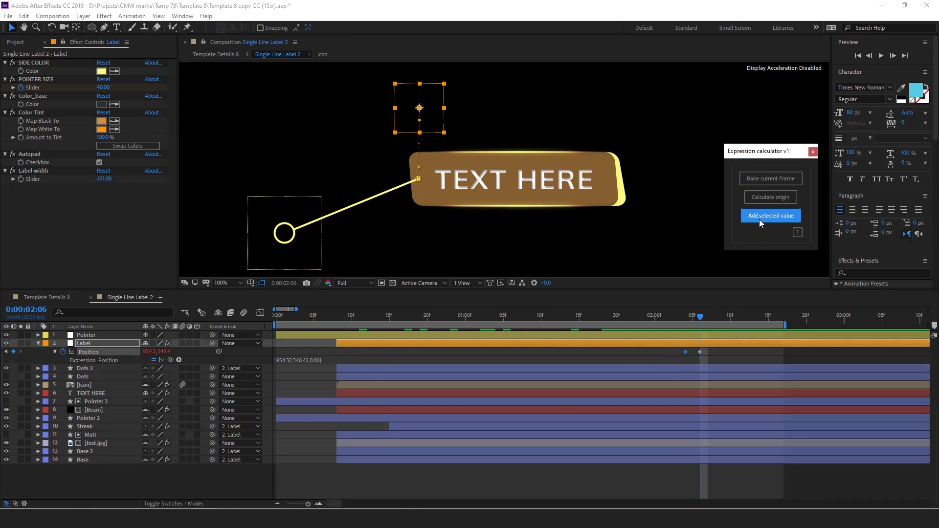
click(77, 362)
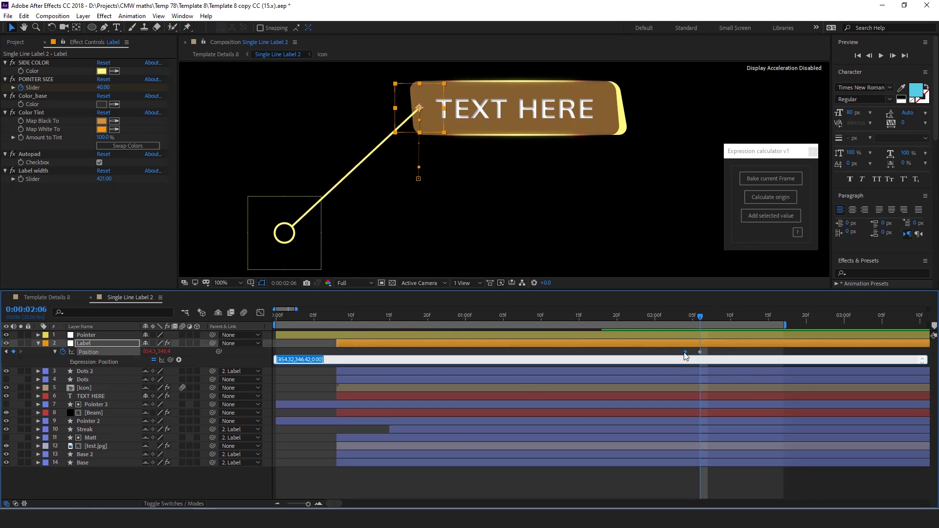
click(685, 352)
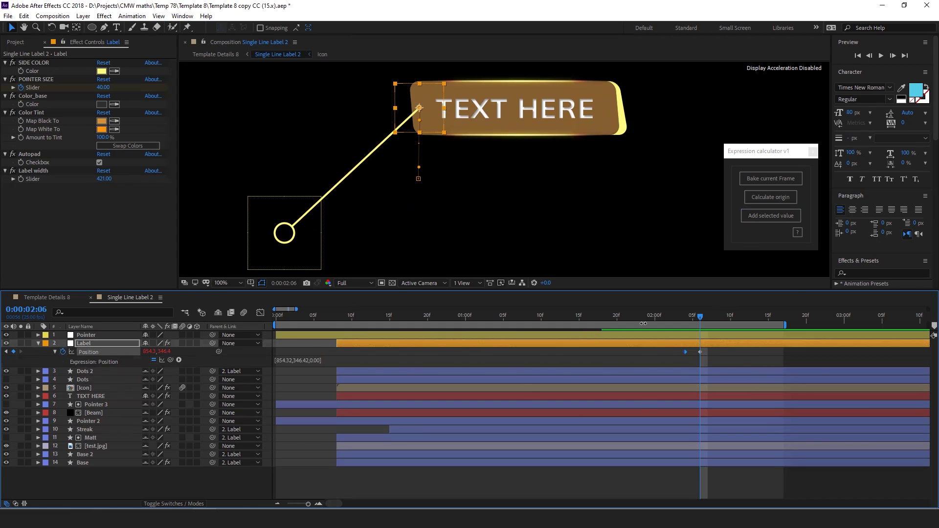